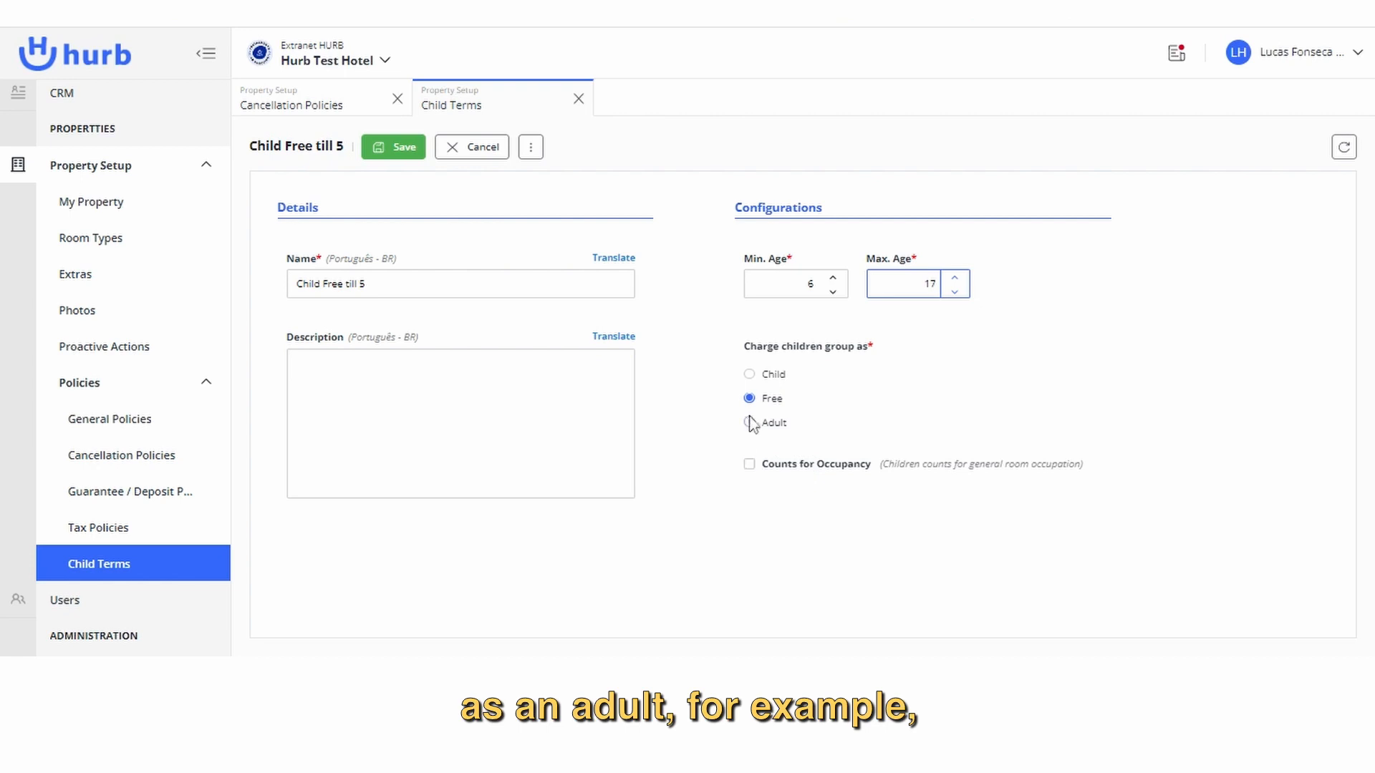
Set the children group aged 6 to 17 to be charged as Child in the child term.
{"action": "left_click", "coordinate": [775, 427]}
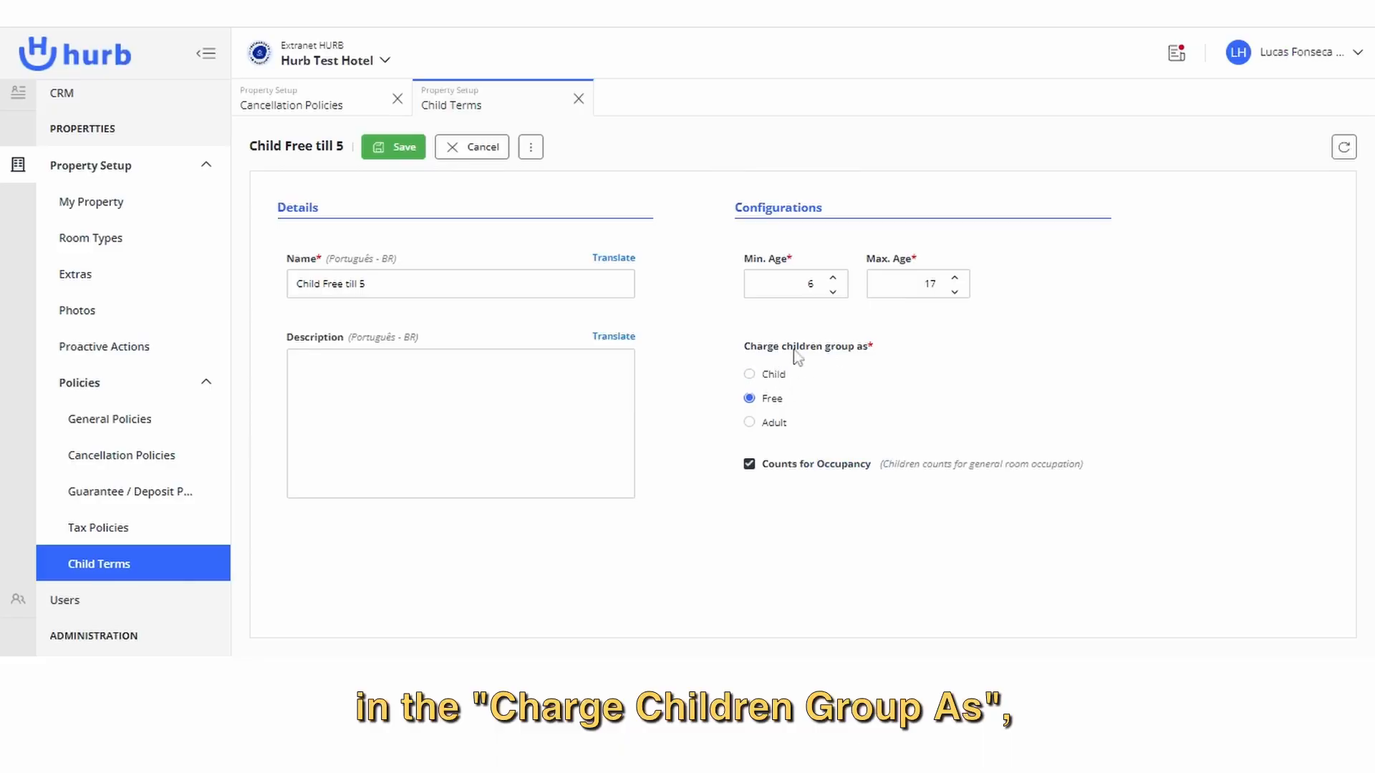
{"action": "left_click", "coordinate": [759, 377]}
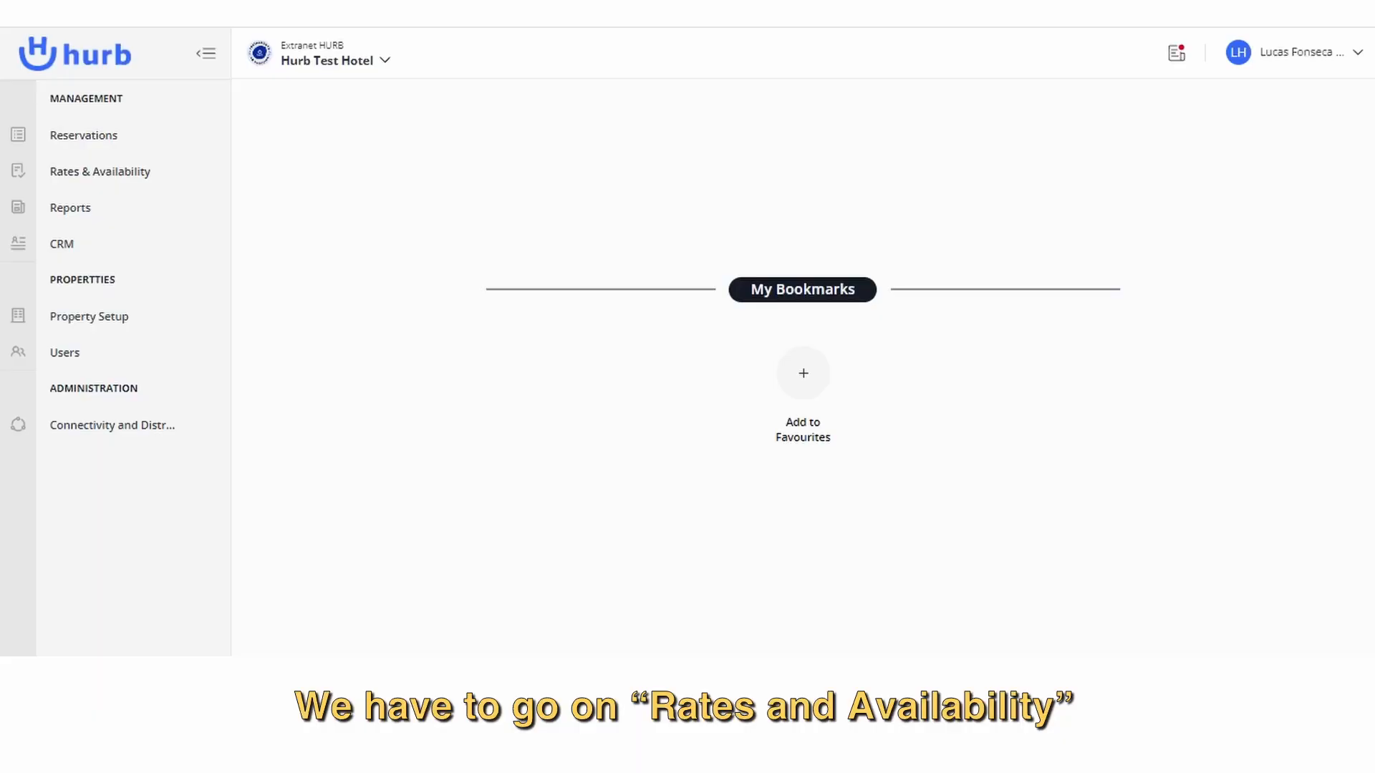
Open Rate Code Setup under Rates & Availability and start creating a new rate.
{"action": "left_click", "coordinate": [140, 175]}
{"action": "left_click", "coordinate": [174, 215]}
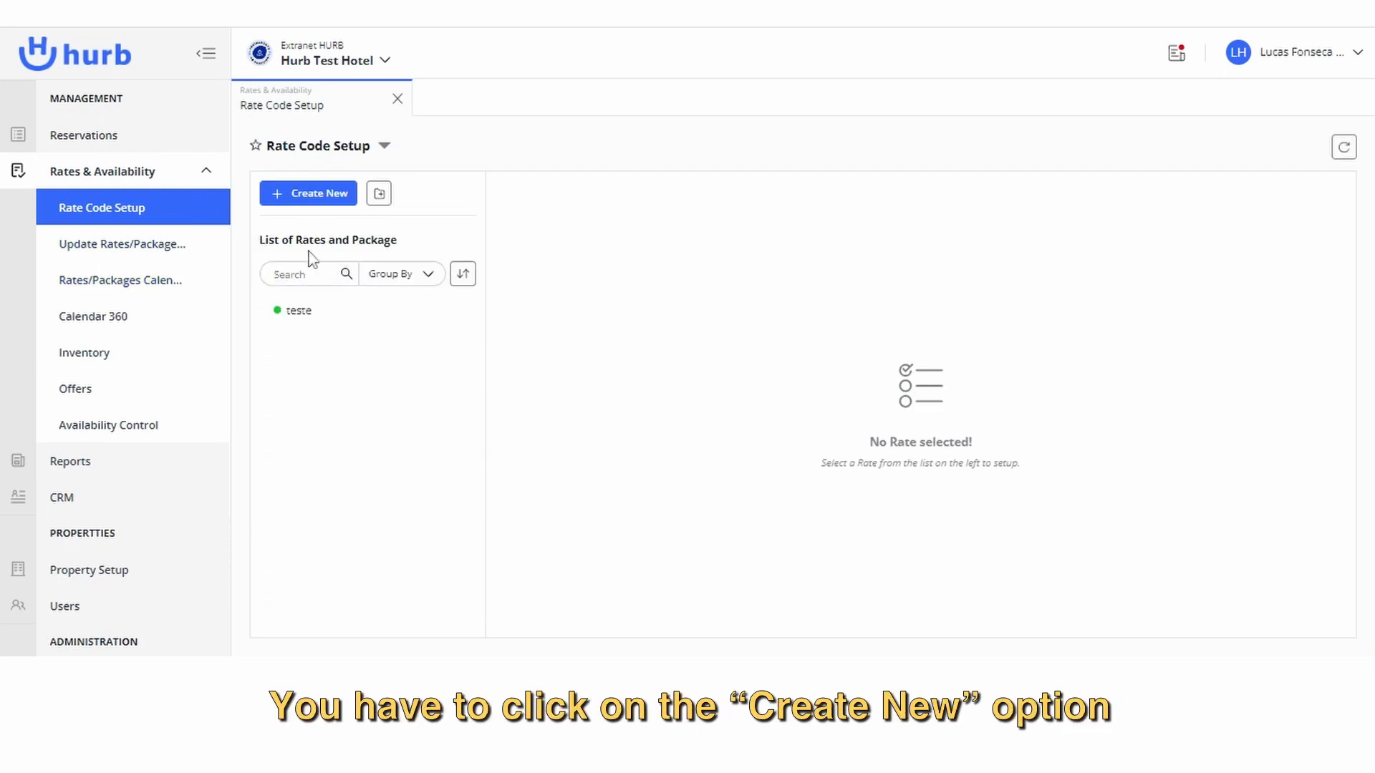
{"action": "left_click", "coordinate": [315, 194]}
{"action": "left_click", "coordinate": [340, 244]}
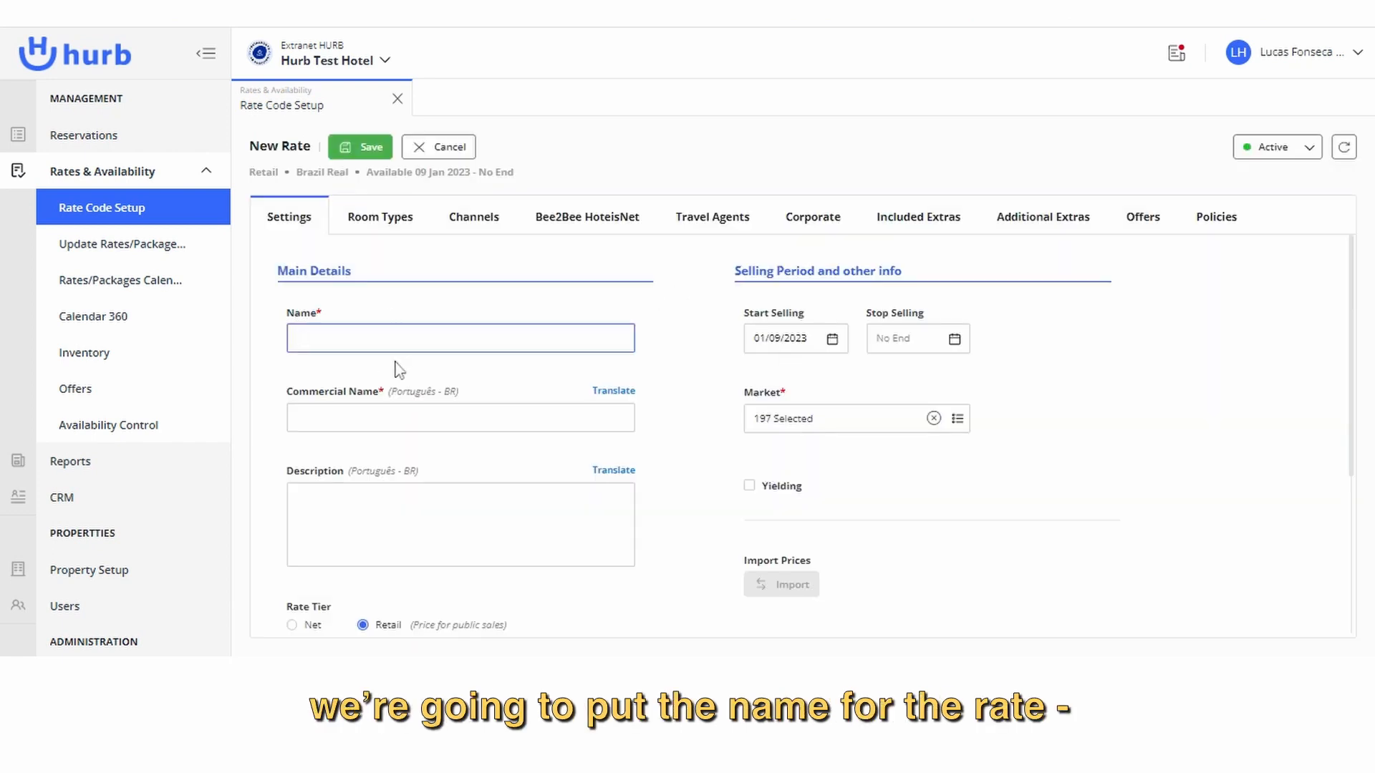
Name the new rate "Summer season".
{"action": "type", "text": "S"}
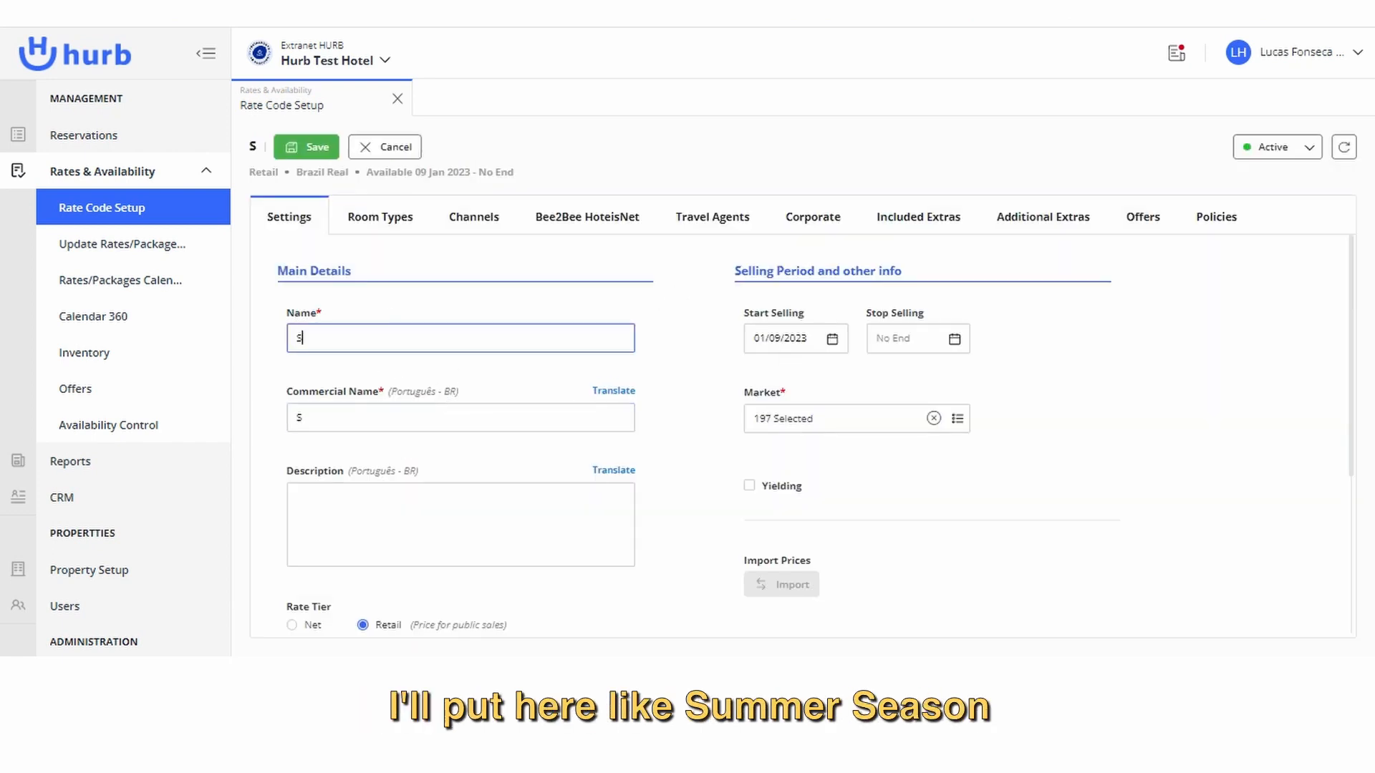
{"action": "type", "text": "ummer se"}
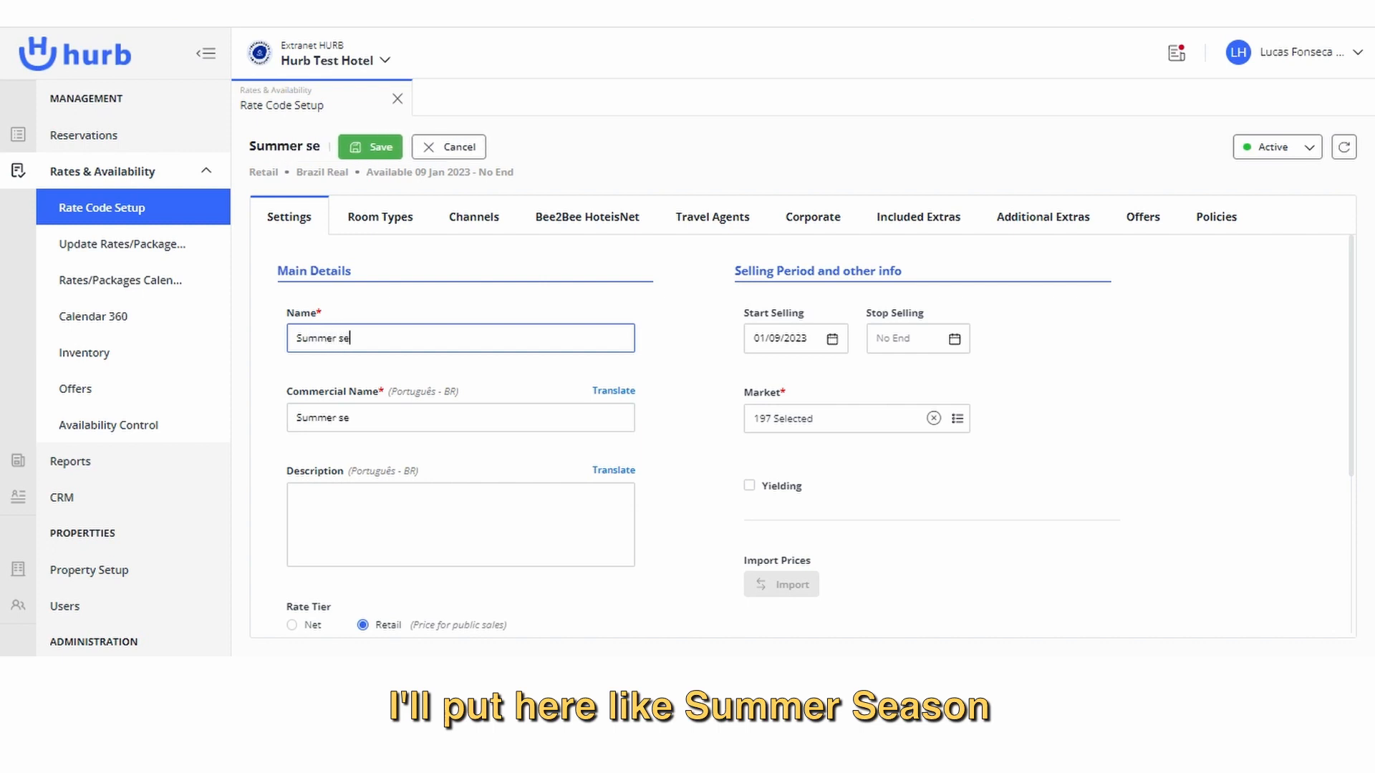
{"action": "type", "text": "an"}
{"action": "key", "text": "BackSpace"}
{"action": "type", "text": "sobn"}
{"action": "key", "text": "BackSpace"}
{"action": "key", "text": "BackSpace"}
{"action": "key", "text": "BackSpace"}
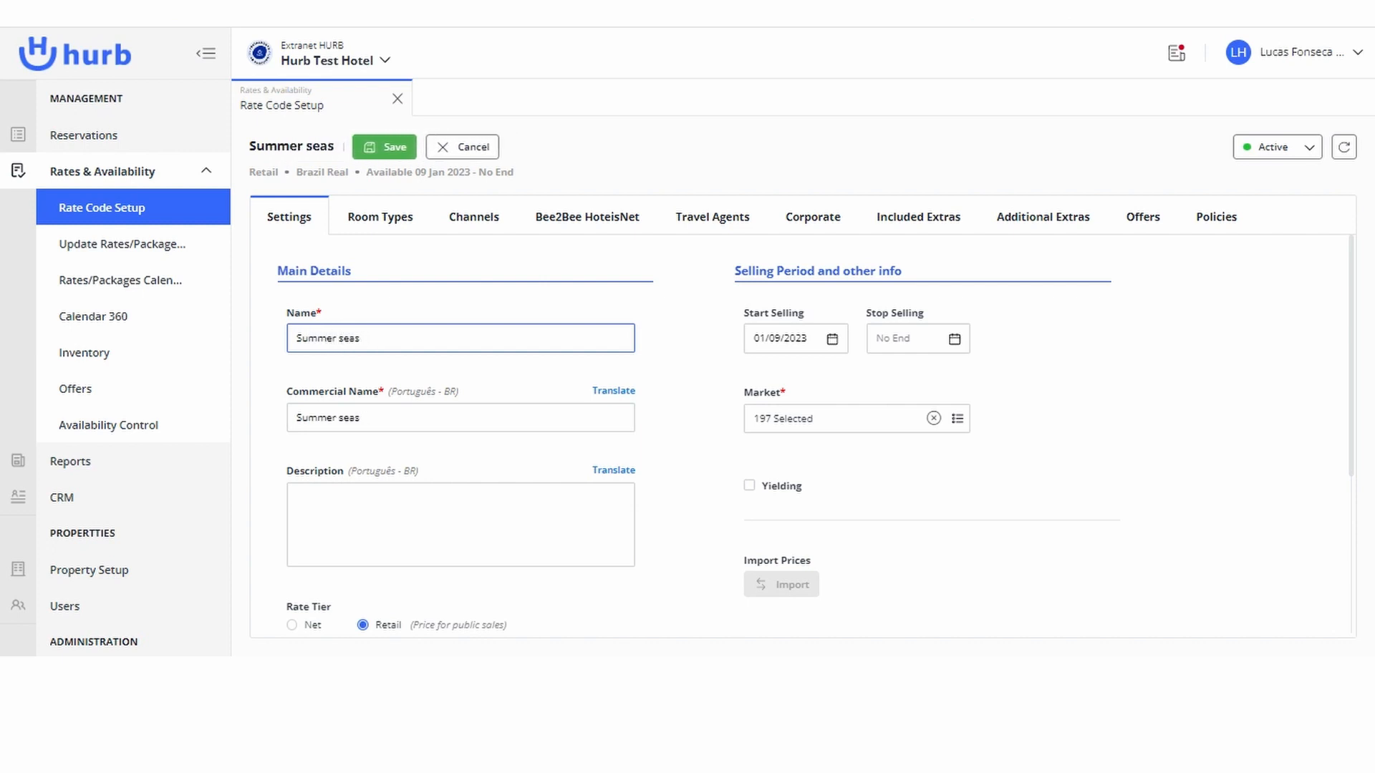
{"action": "type", "text": "on"}
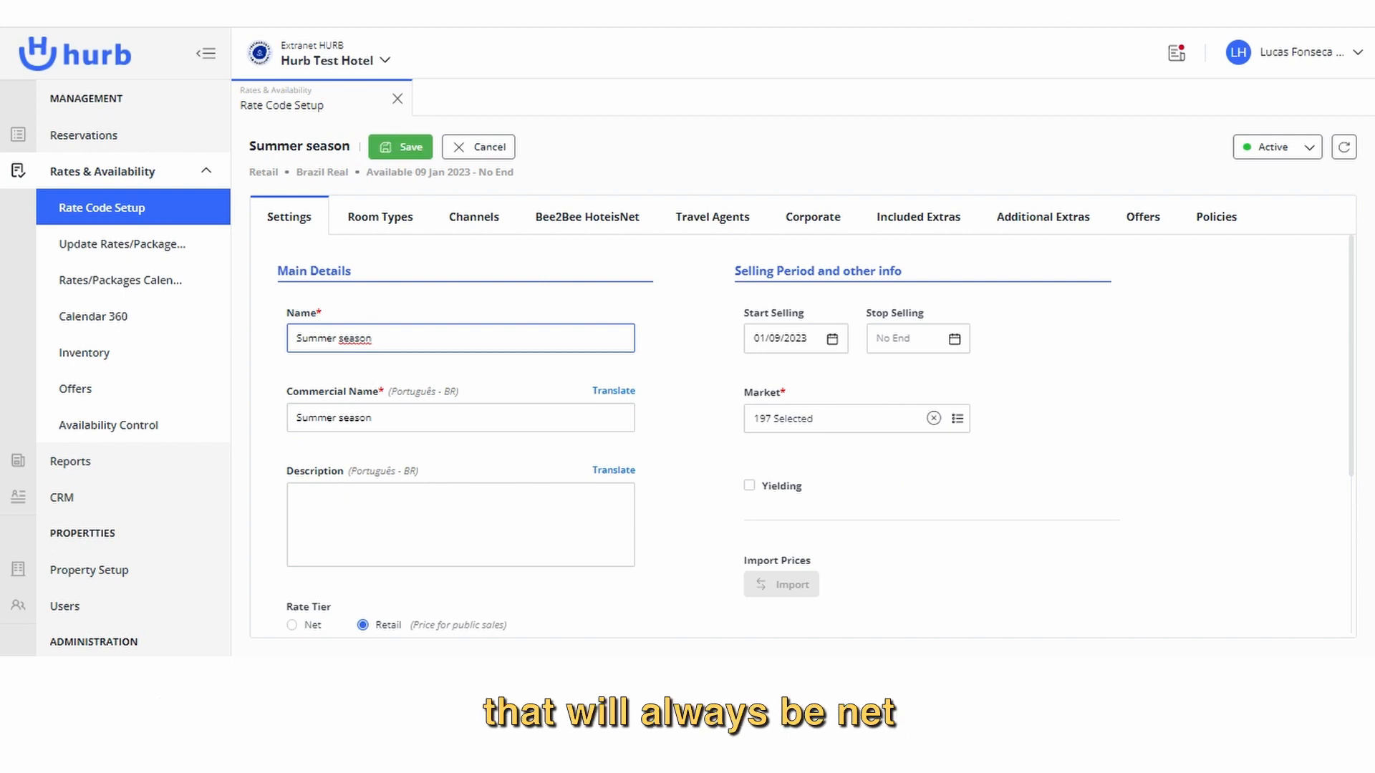
Set the rate's tier to Net and its availability type to Room.
{"action": "scroll", "coordinate": [501, 573], "scroll_direction": "down", "scroll_amount": 2}
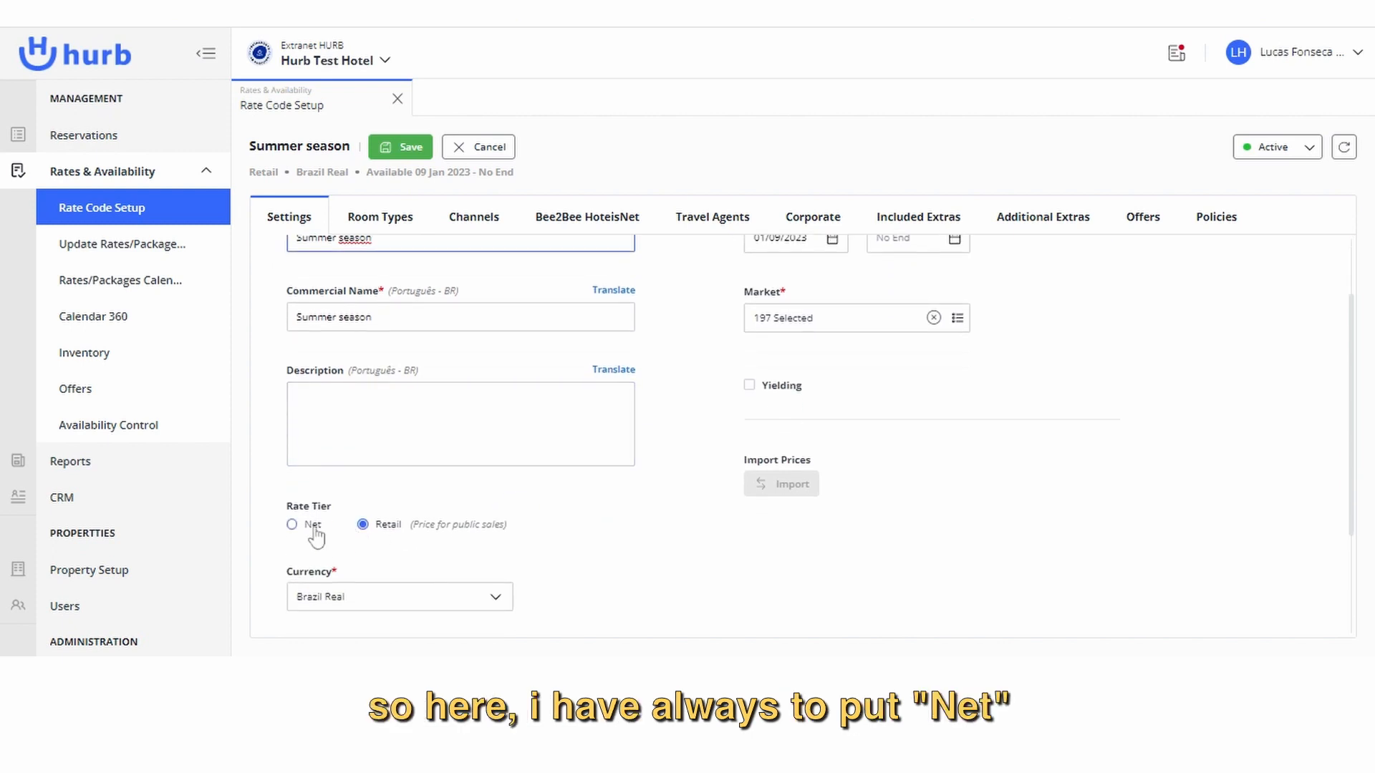
{"action": "left_click", "coordinate": [312, 524]}
{"action": "scroll", "coordinate": [510, 510], "scroll_direction": "down", "scroll_amount": 1}
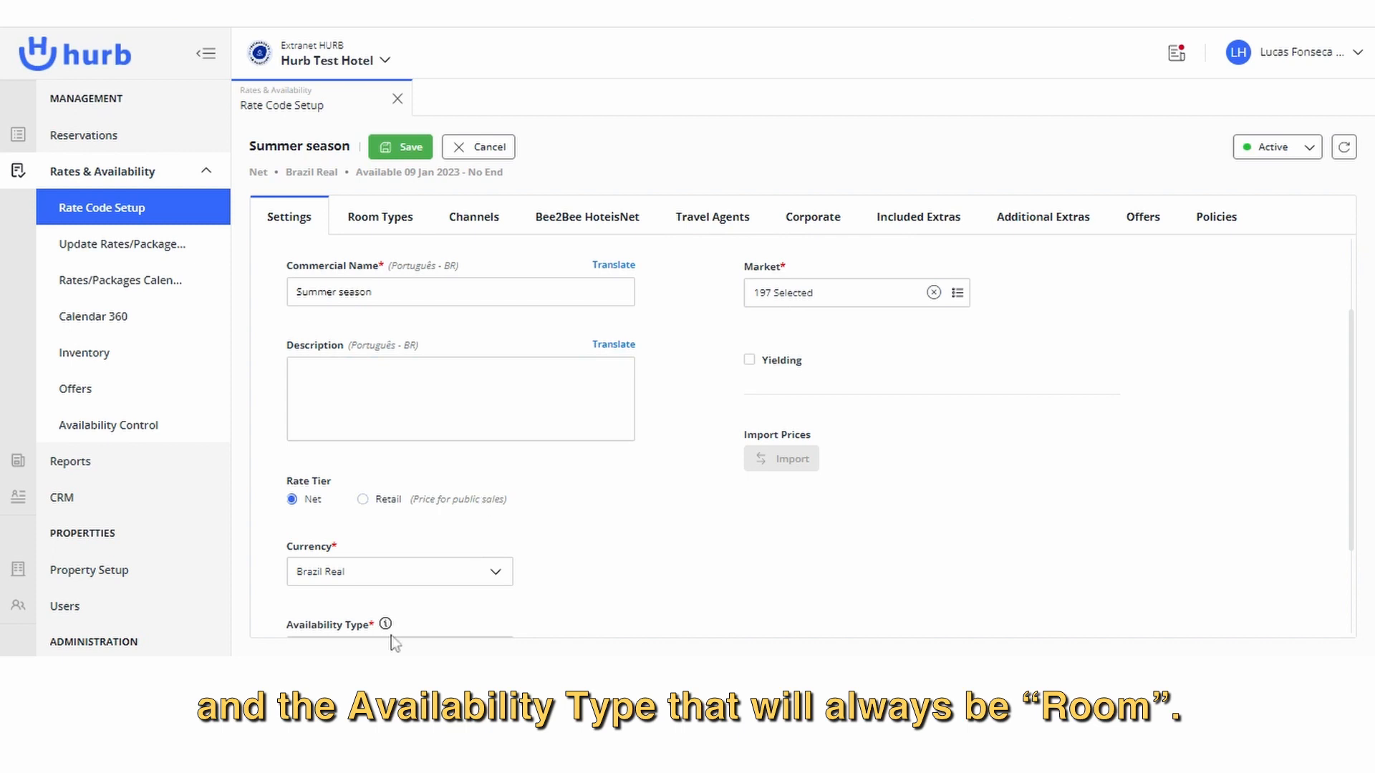
{"action": "scroll", "coordinate": [391, 635], "scroll_direction": "down", "scroll_amount": 3}
{"action": "left_click", "coordinate": [362, 516]}
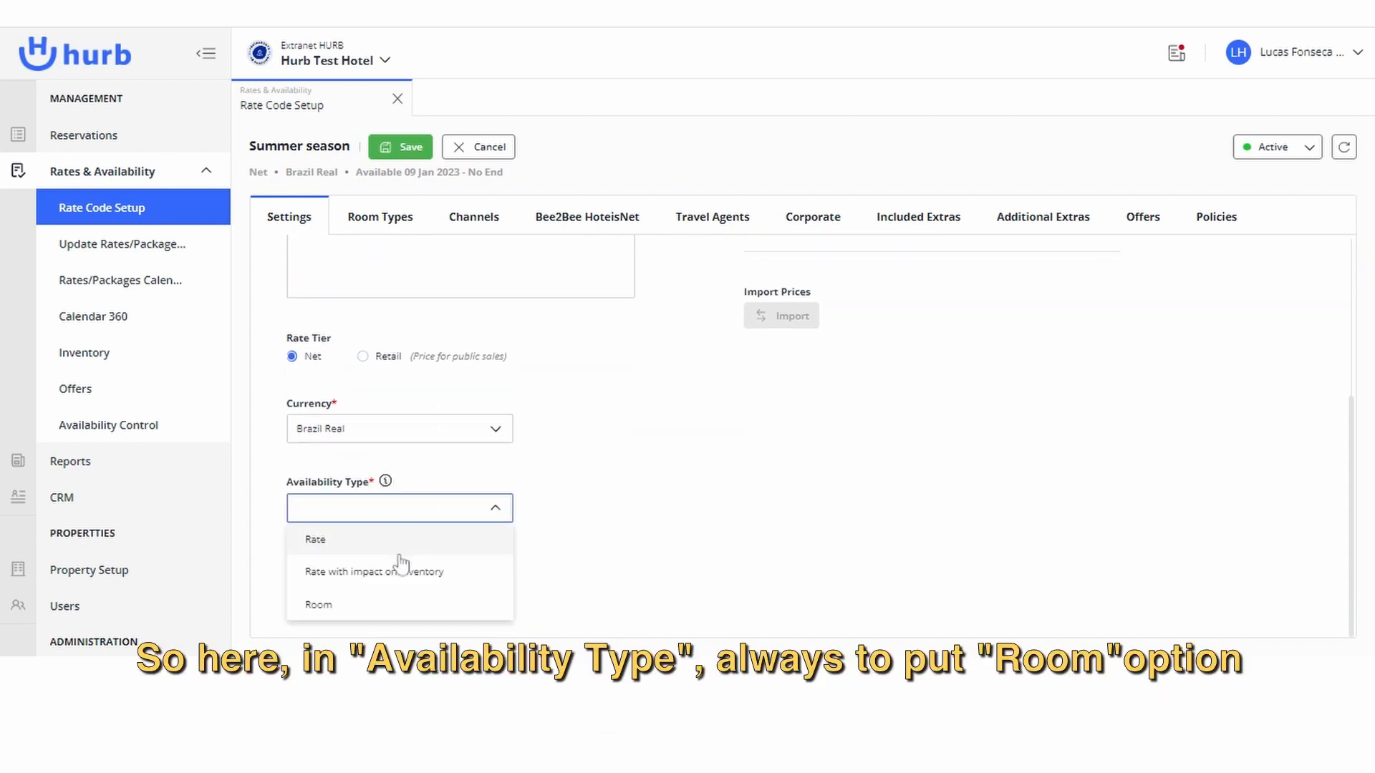
{"action": "left_click", "coordinate": [399, 606]}
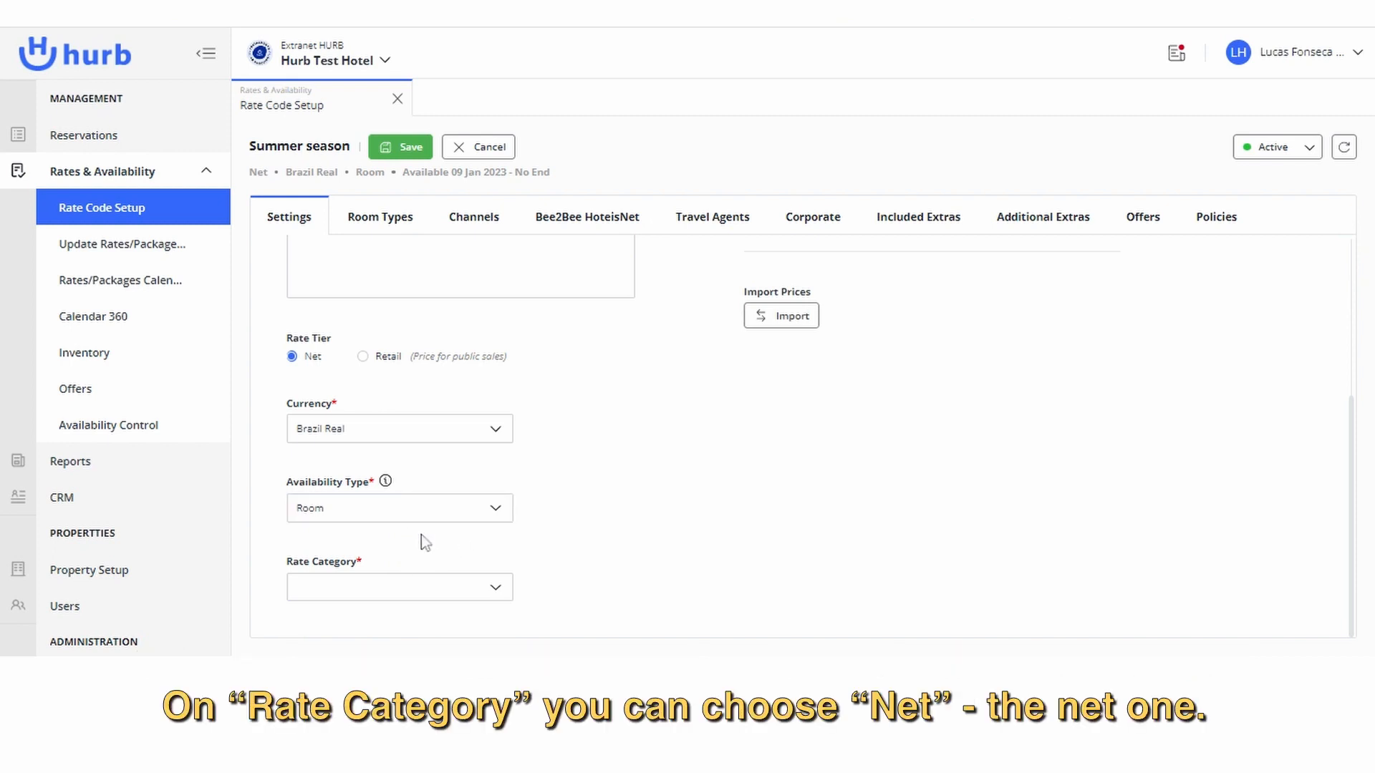
Set the rate category to NET.
{"action": "left_click", "coordinate": [396, 594]}
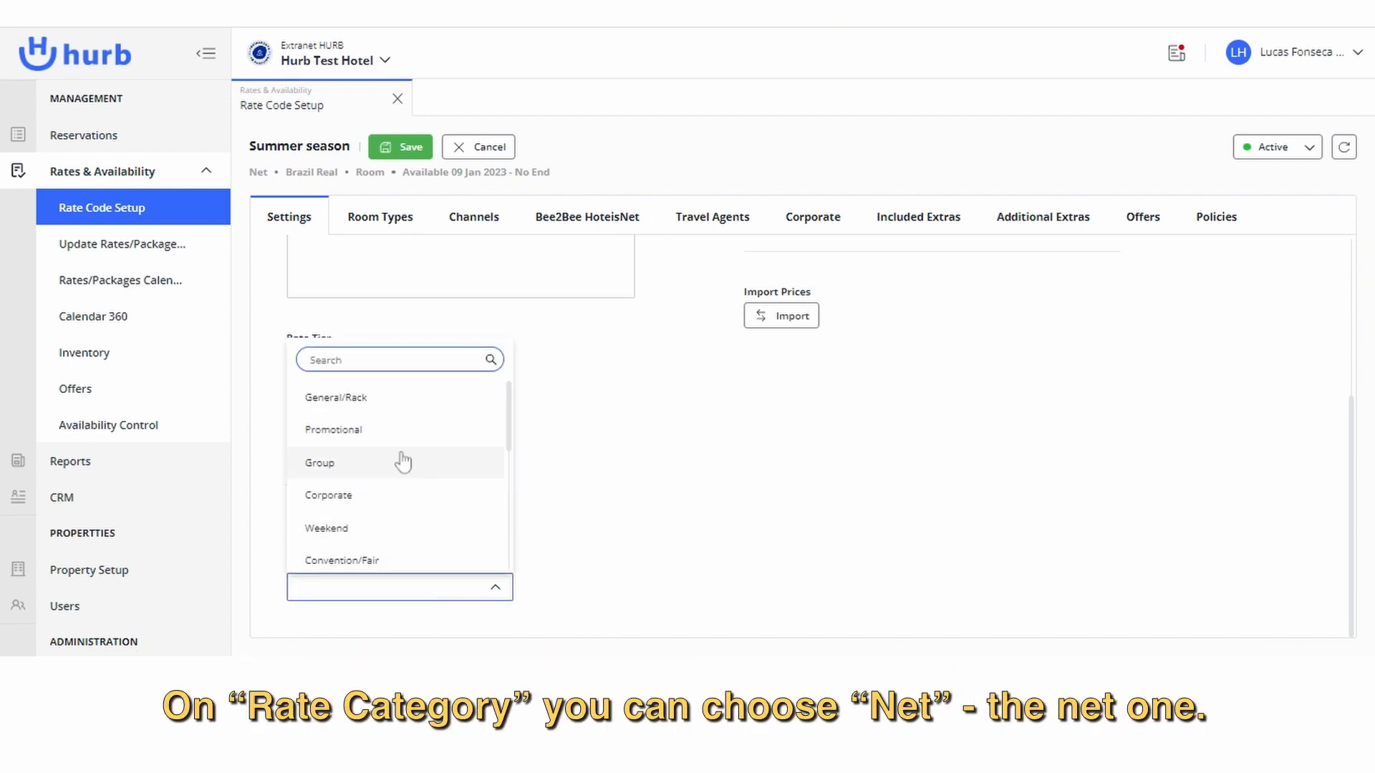
{"action": "type", "text": "net"}
{"action": "left_click", "coordinate": [400, 555]}
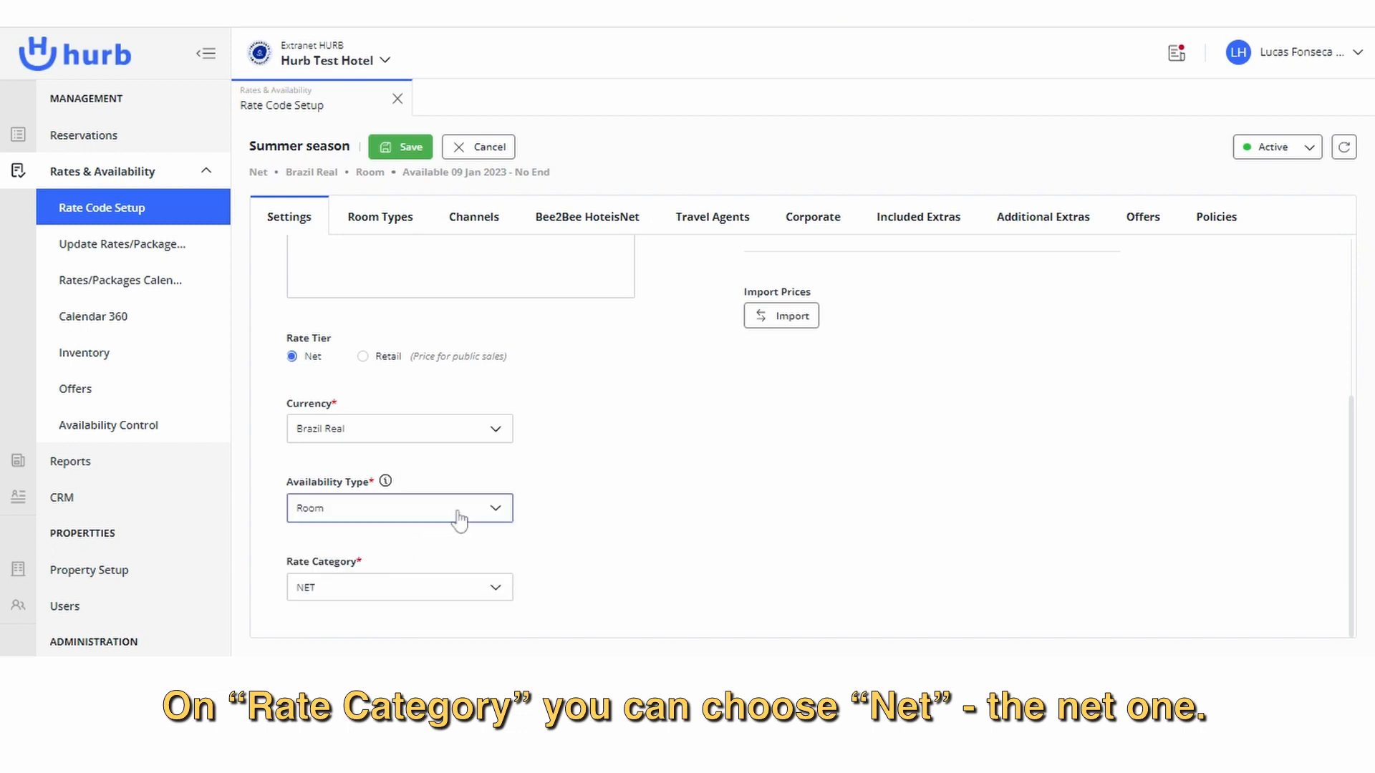
{"action": "scroll", "coordinate": [462, 369], "scroll_direction": "up", "scroll_amount": 4}
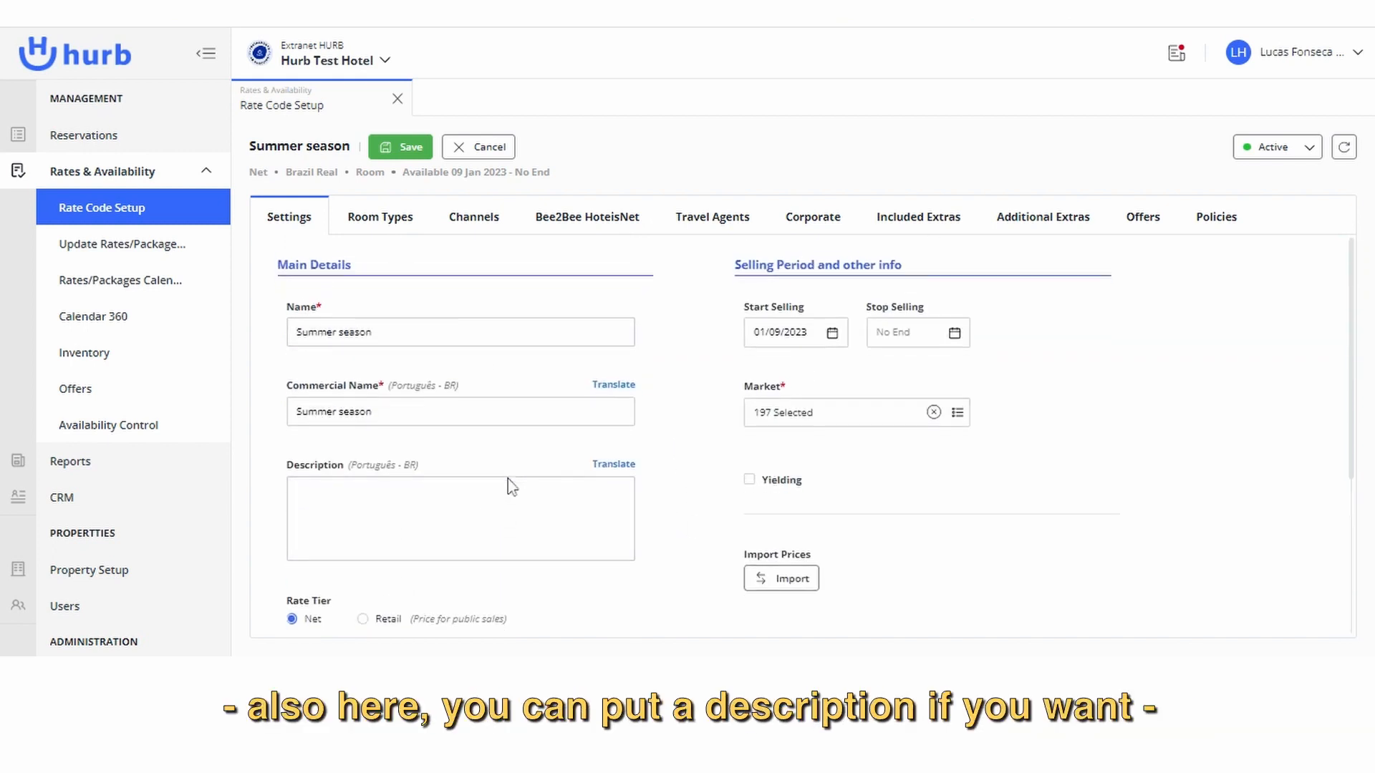
{"action": "scroll", "coordinate": [501, 501], "scroll_direction": "down", "scroll_amount": 1}
{"action": "left_click", "coordinate": [488, 481]}
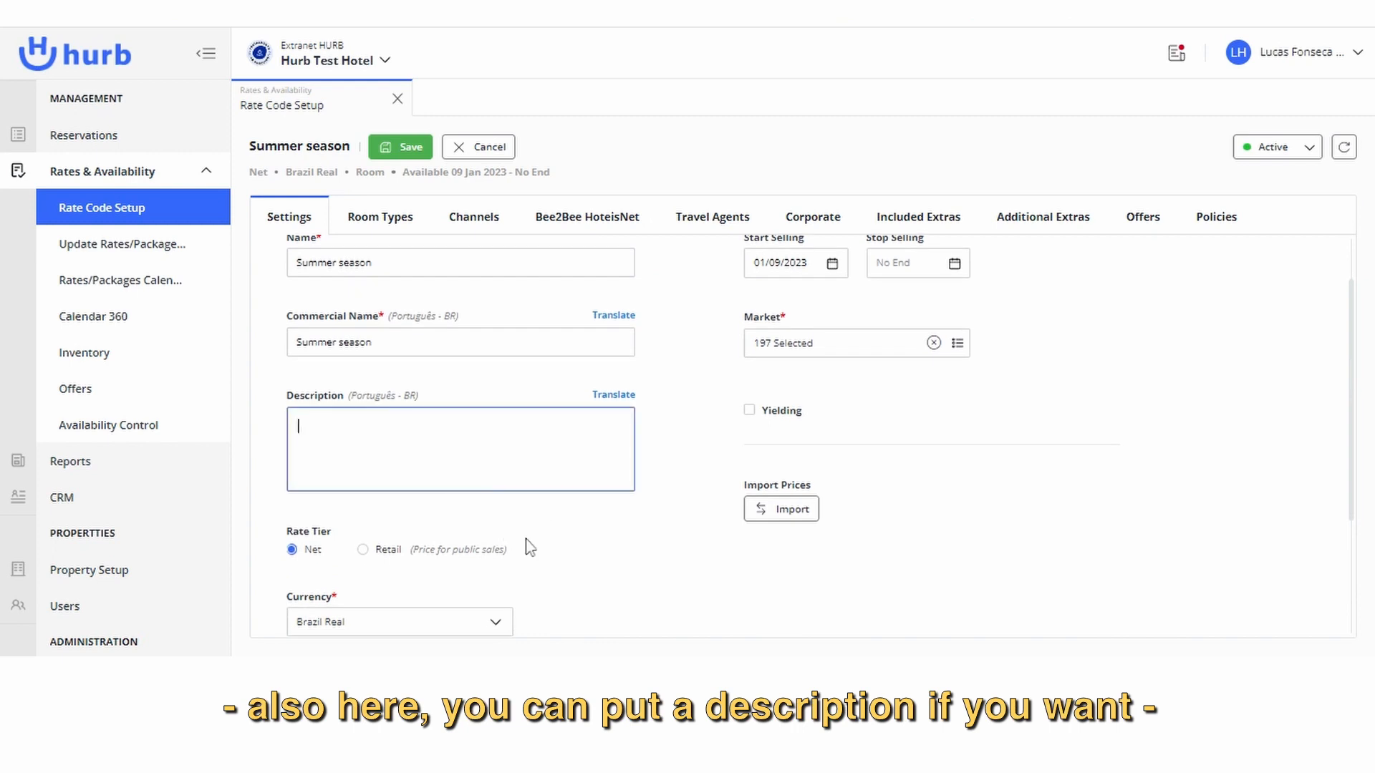
{"action": "scroll", "coordinate": [623, 458], "scroll_direction": "up", "scroll_amount": 1}
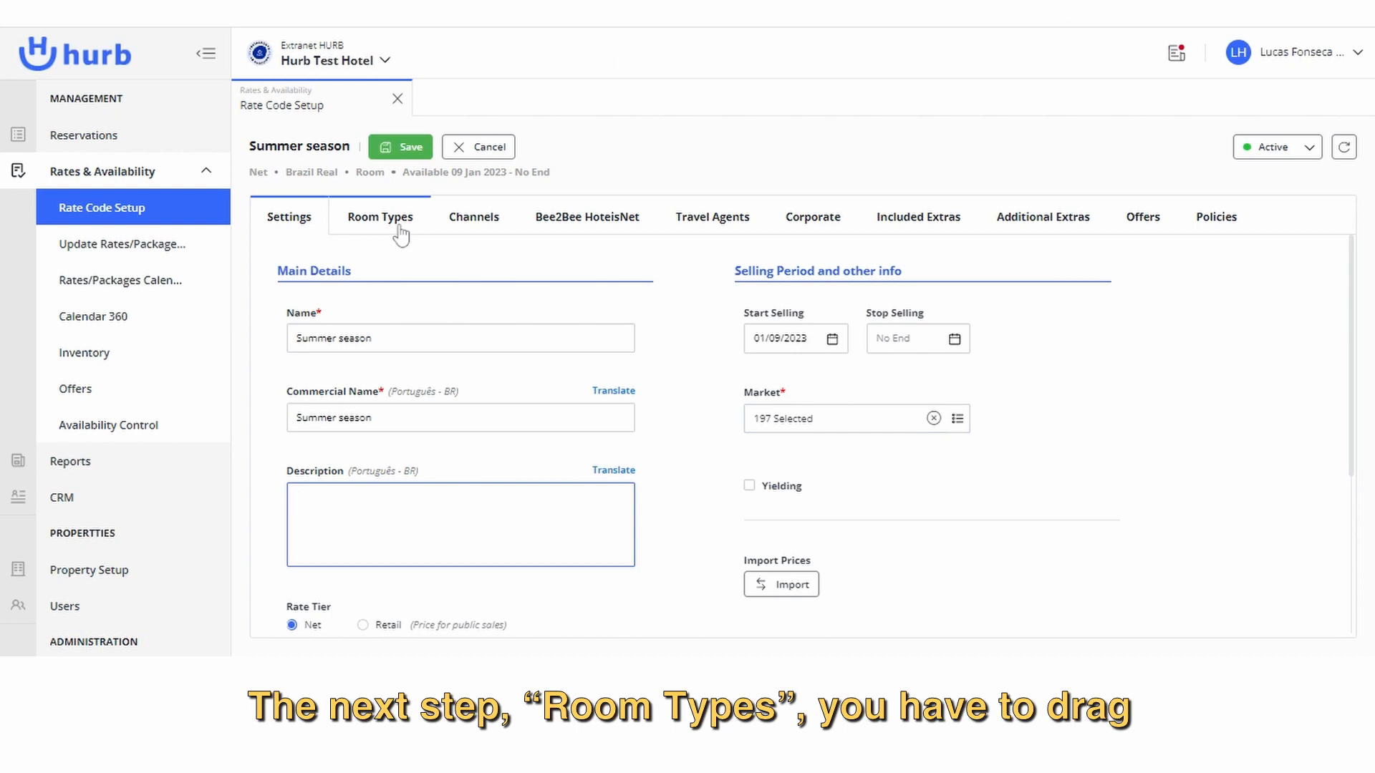
Assign the Standart room type to the Summer season rate.
{"action": "left_click", "coordinate": [392, 230]}
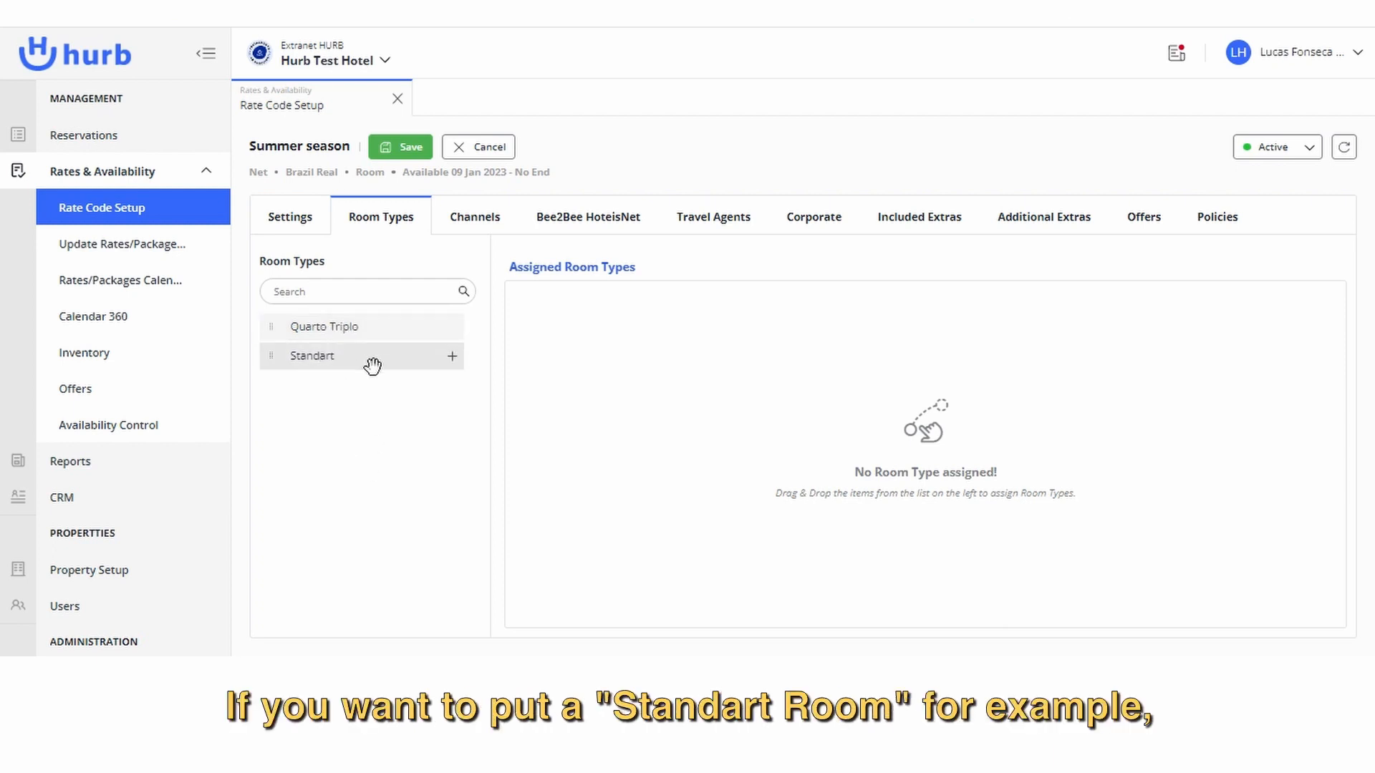
{"action": "left_click_drag", "start_coordinate": [333, 361], "coordinate": [877, 416]}
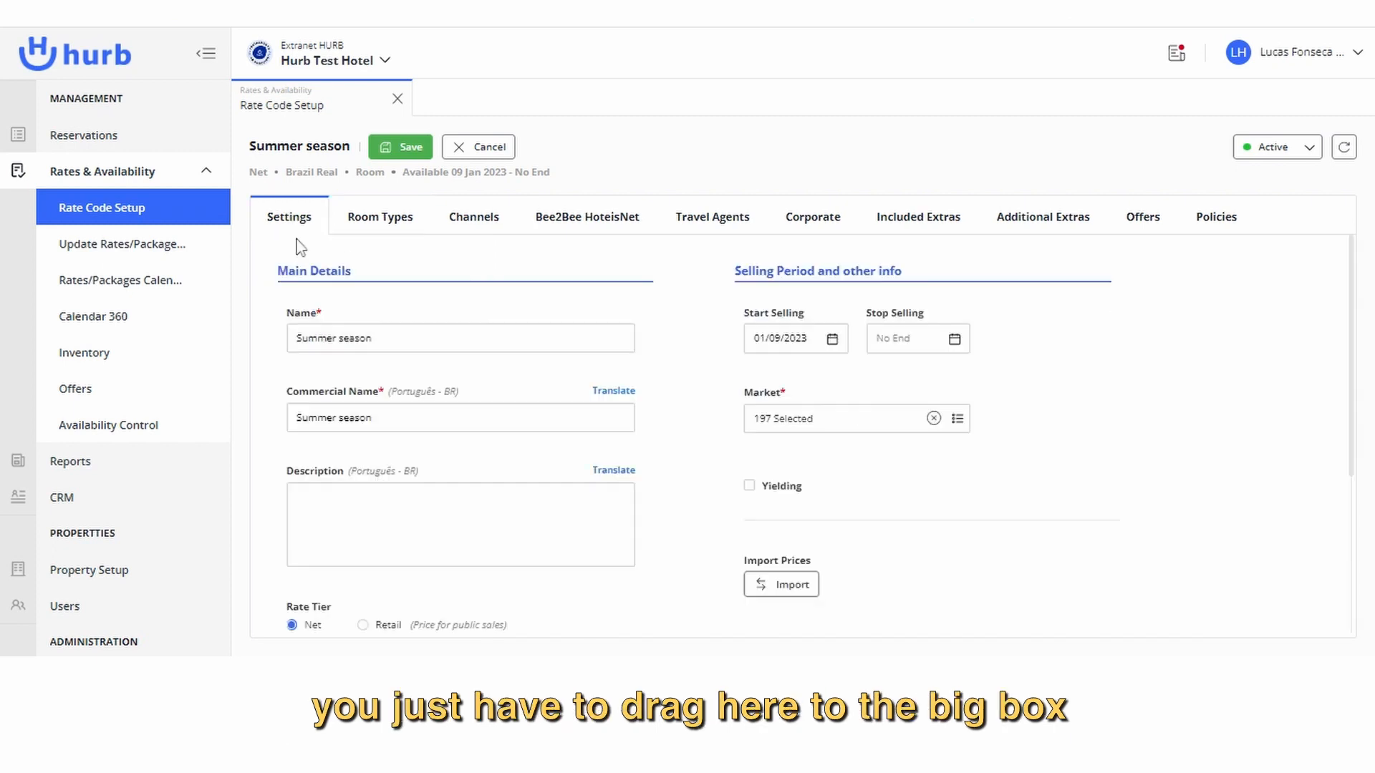
{"action": "left_click", "coordinate": [375, 223]}
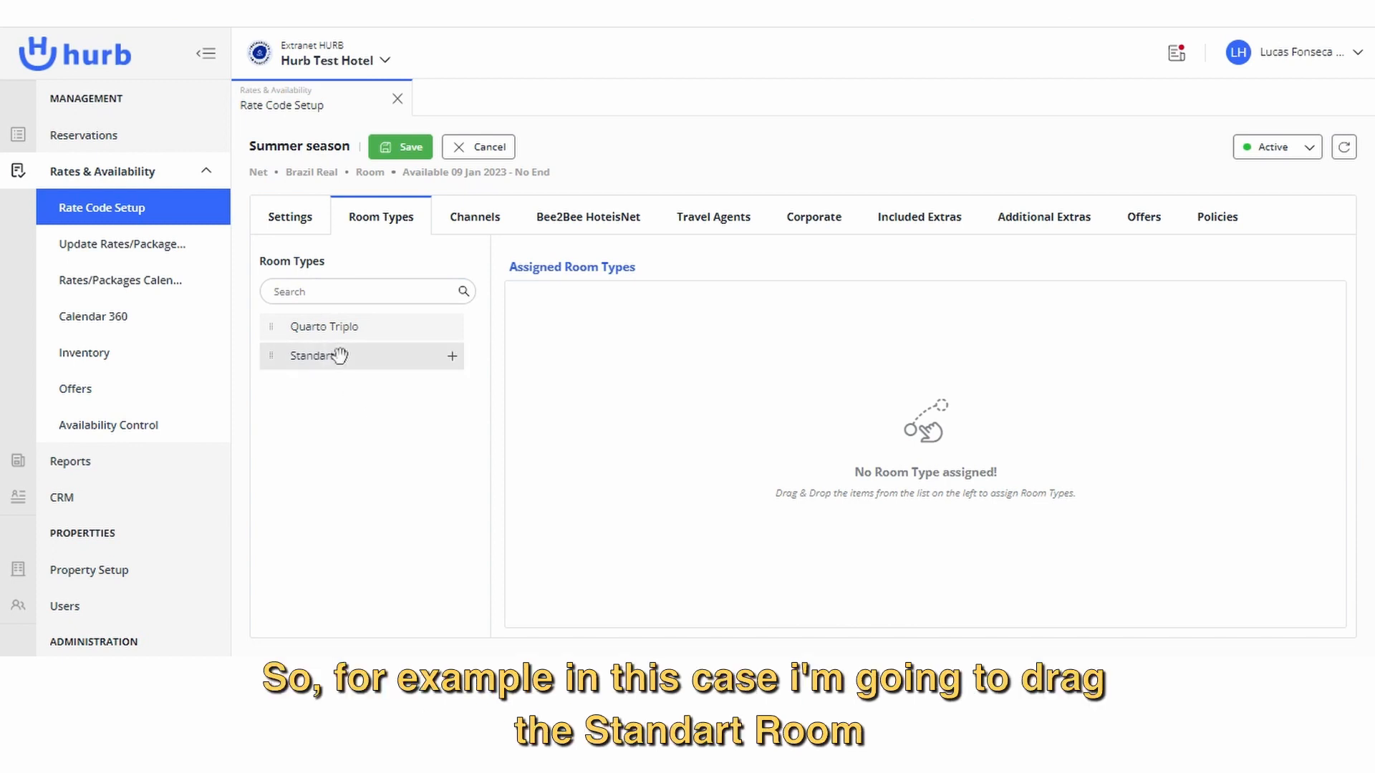
{"action": "left_click_drag", "start_coordinate": [339, 356], "coordinate": [785, 406]}
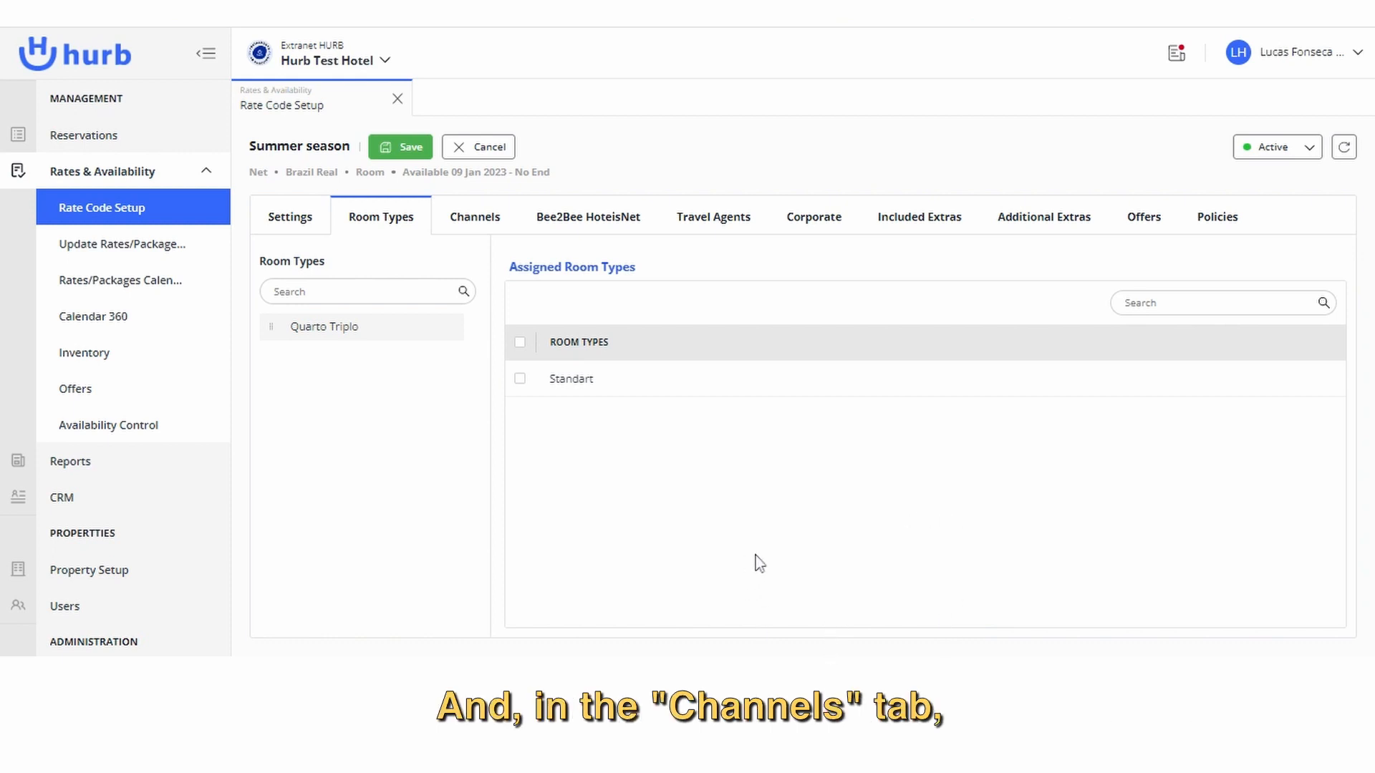
Leave the rate's channels unassigned and assign the HURB Hotel Urbano operator under Bee2Bee HoteisNet.
{"action": "left_click", "coordinate": [472, 226]}
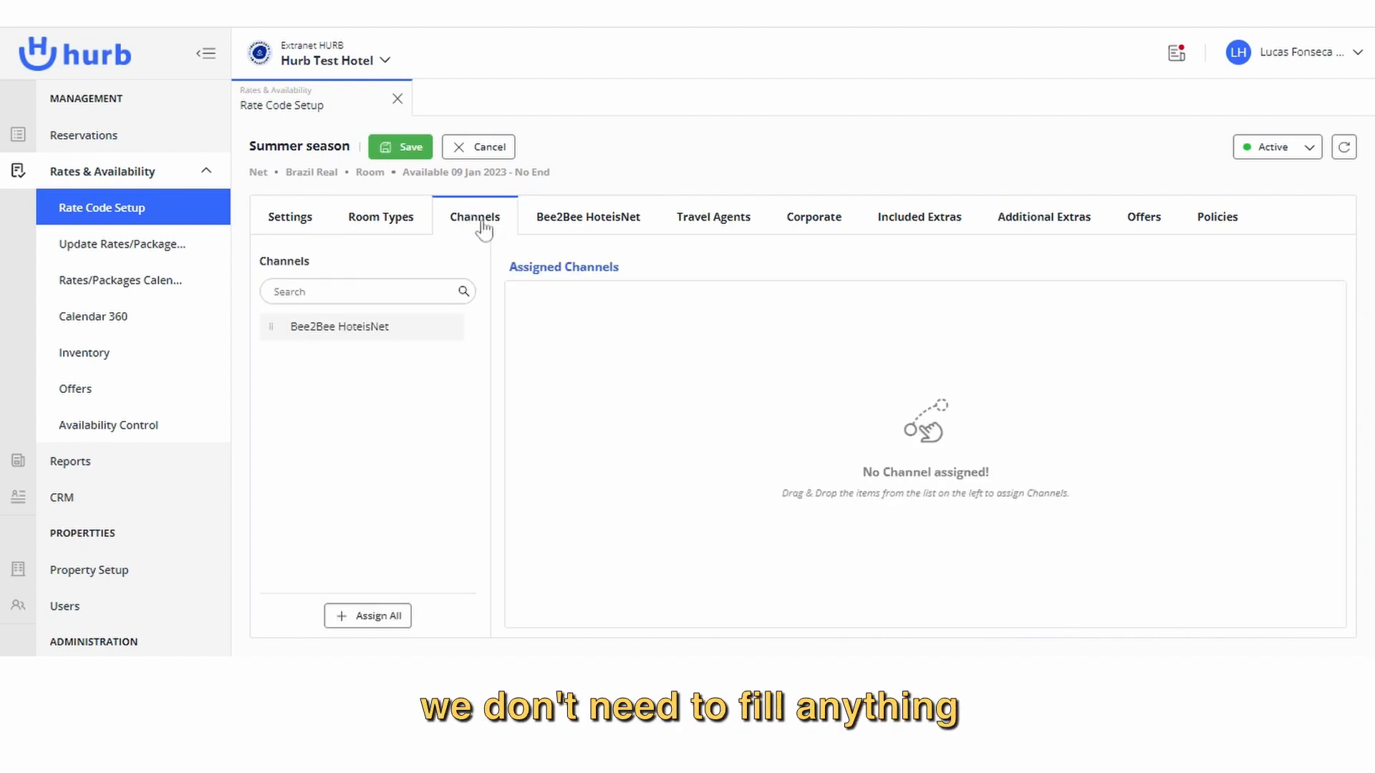
{"action": "left_click", "coordinate": [597, 242]}
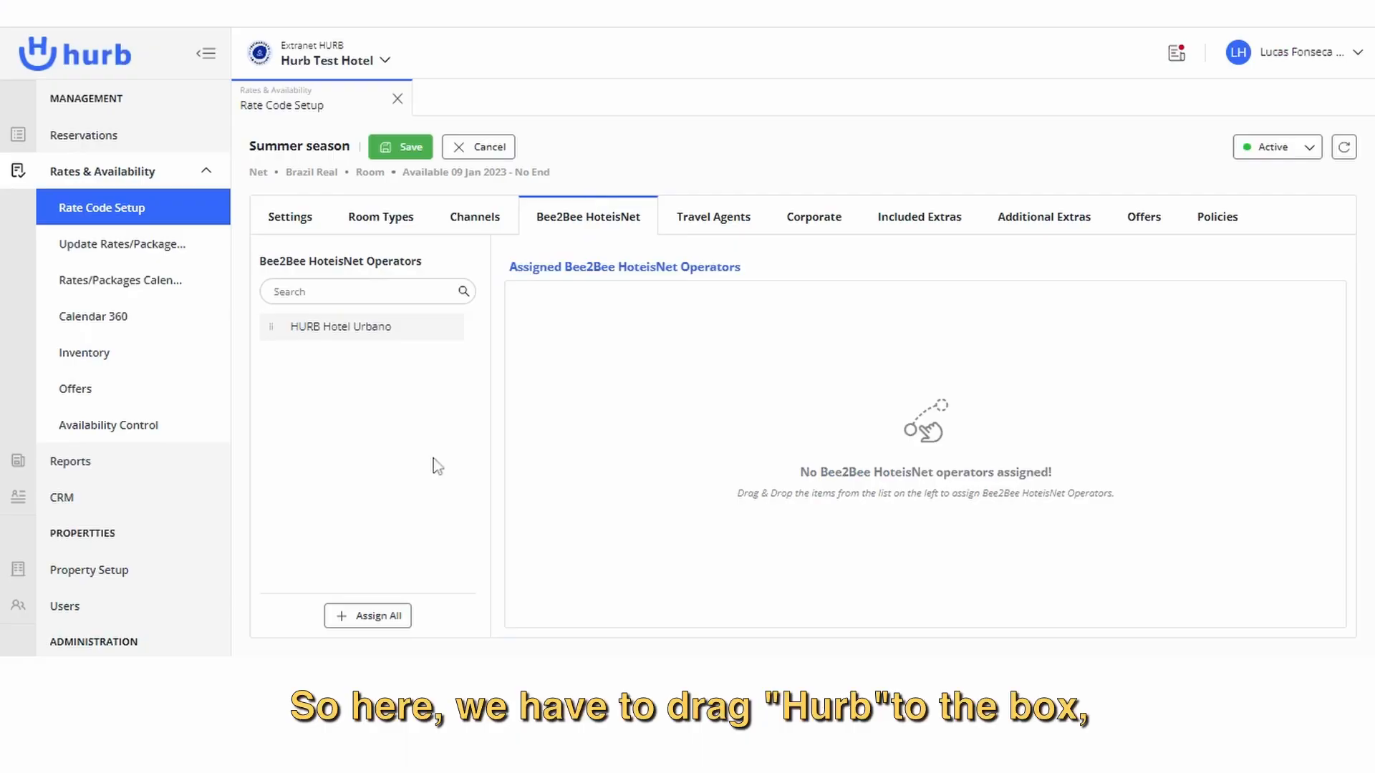
{"action": "left_click_drag", "start_coordinate": [350, 342], "coordinate": [806, 522]}
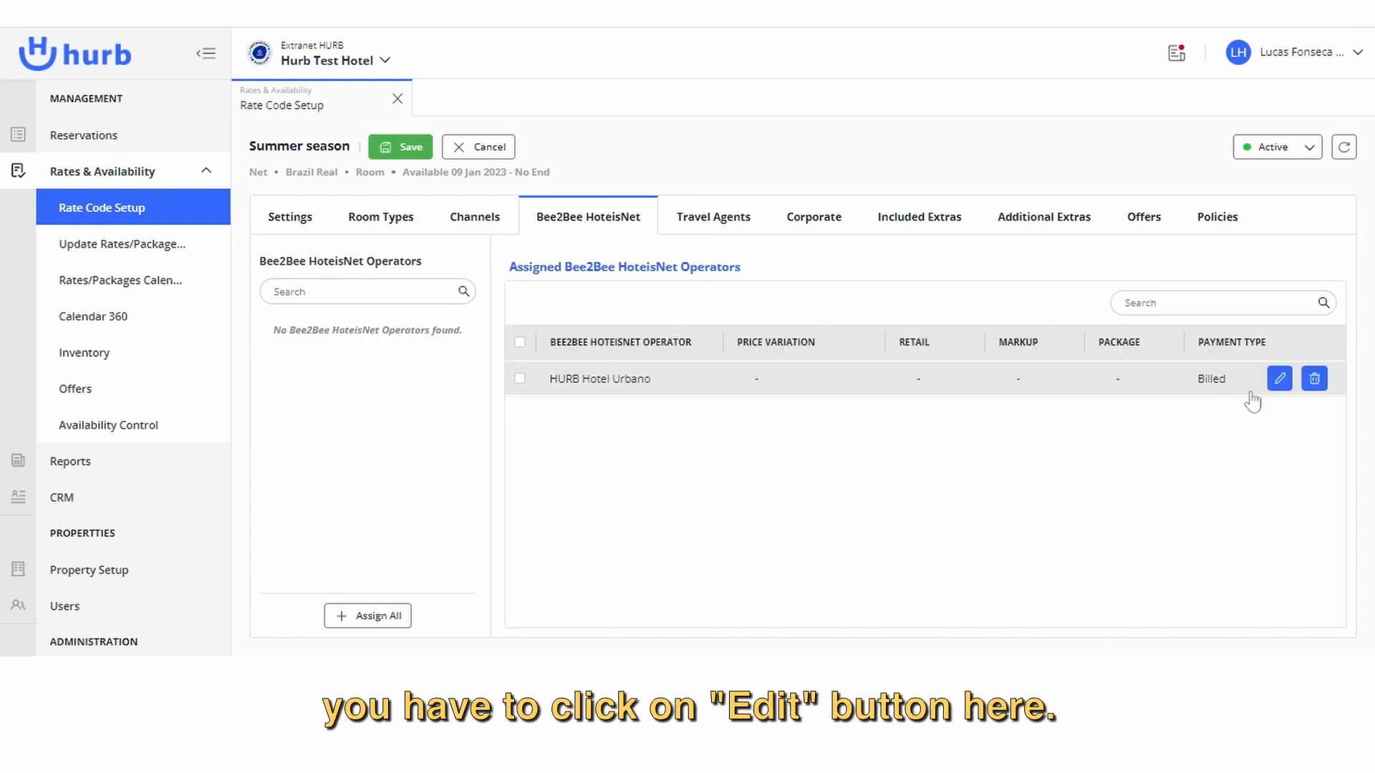
Set the HURB Hotel Urbano operator's Markup to 0%, leave its Package value empty, and confirm the row.
{"action": "left_click", "coordinate": [1279, 381]}
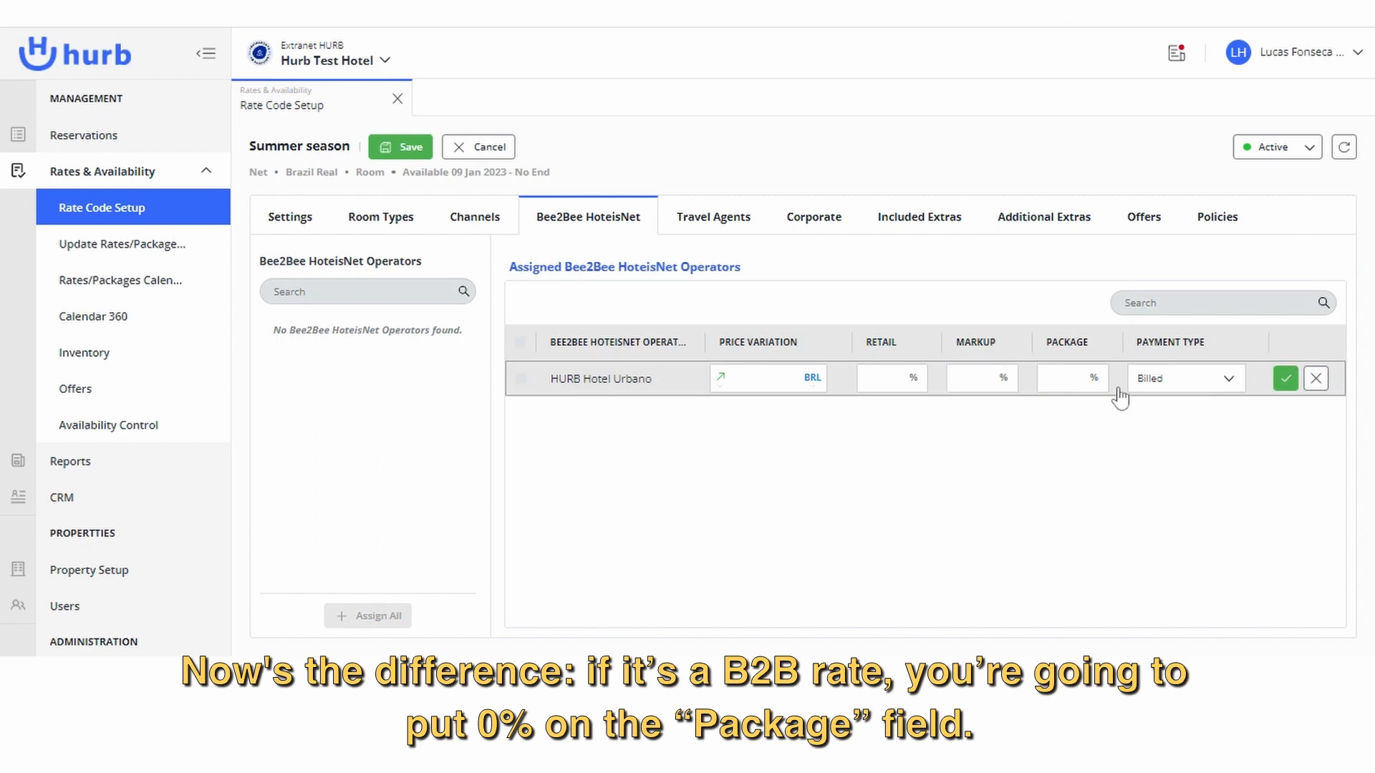
{"action": "left_click", "coordinate": [1075, 378]}
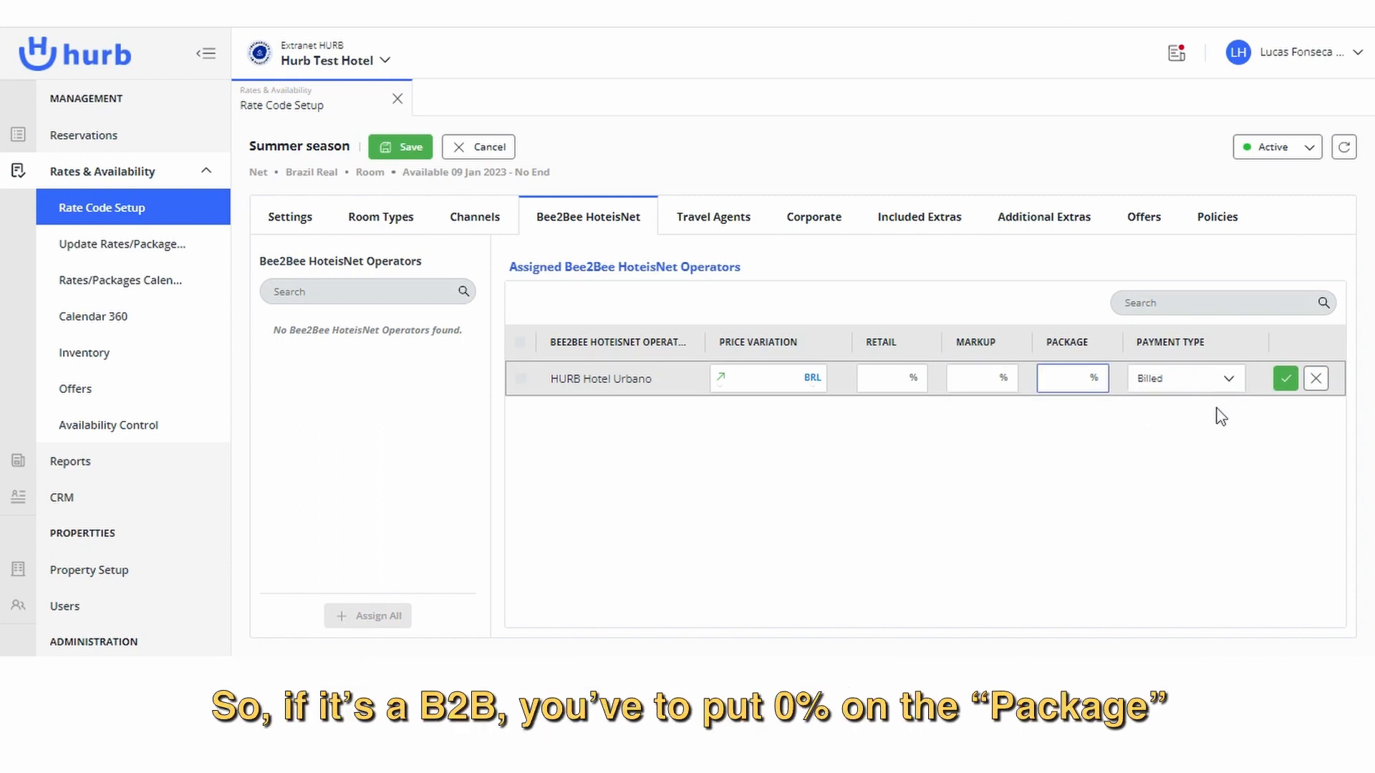
{"action": "type", "text": "0"}
{"action": "left_click", "coordinate": [1120, 515]}
{"action": "left_click", "coordinate": [1095, 386]}
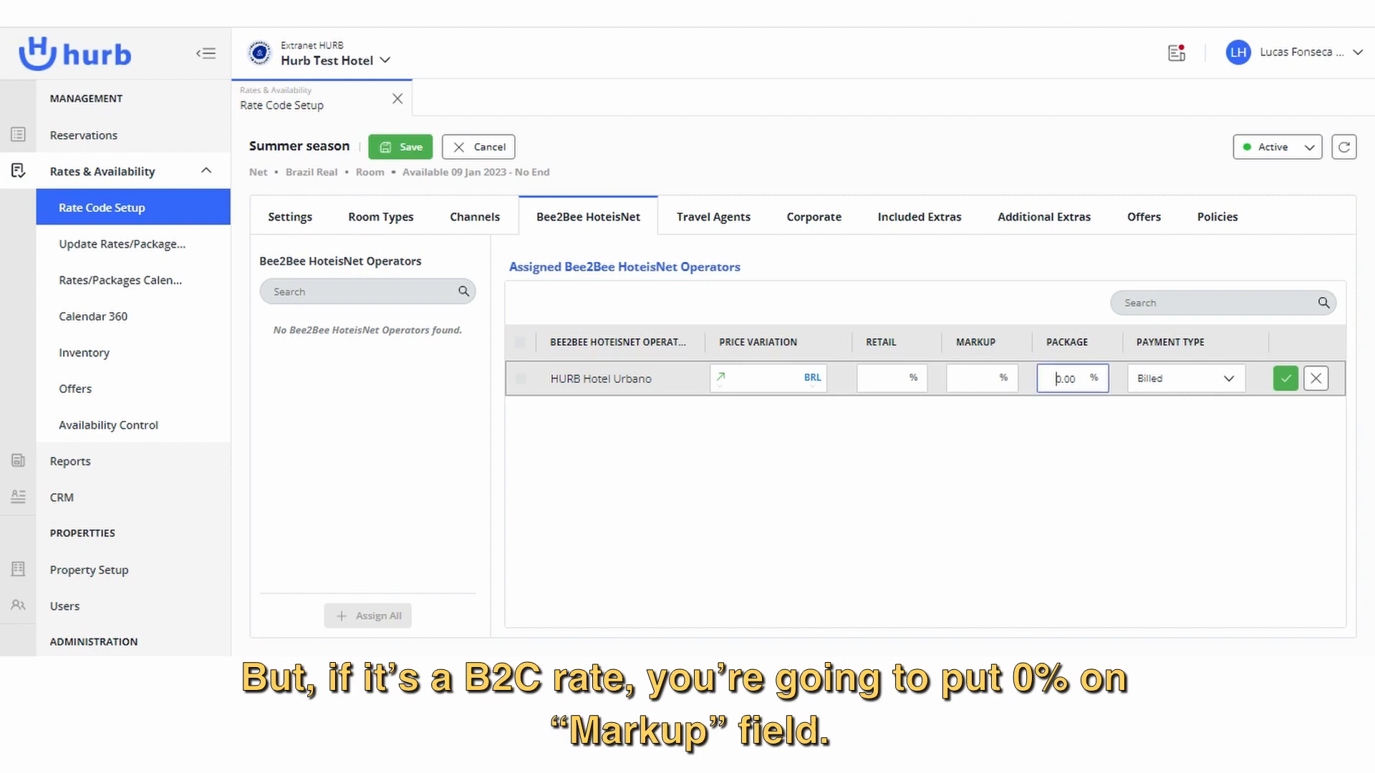
{"action": "left_click", "coordinate": [1006, 381]}
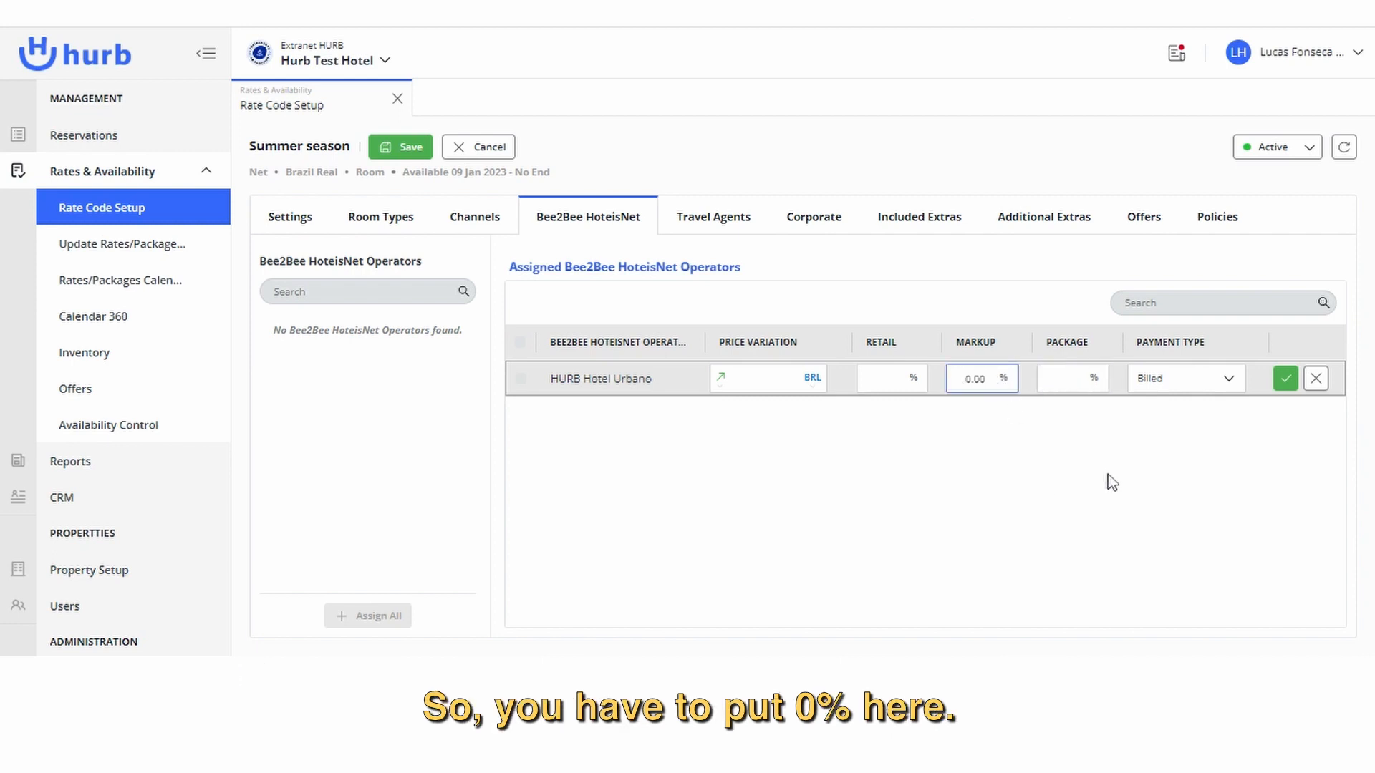
{"action": "left_click", "coordinate": [1282, 383]}
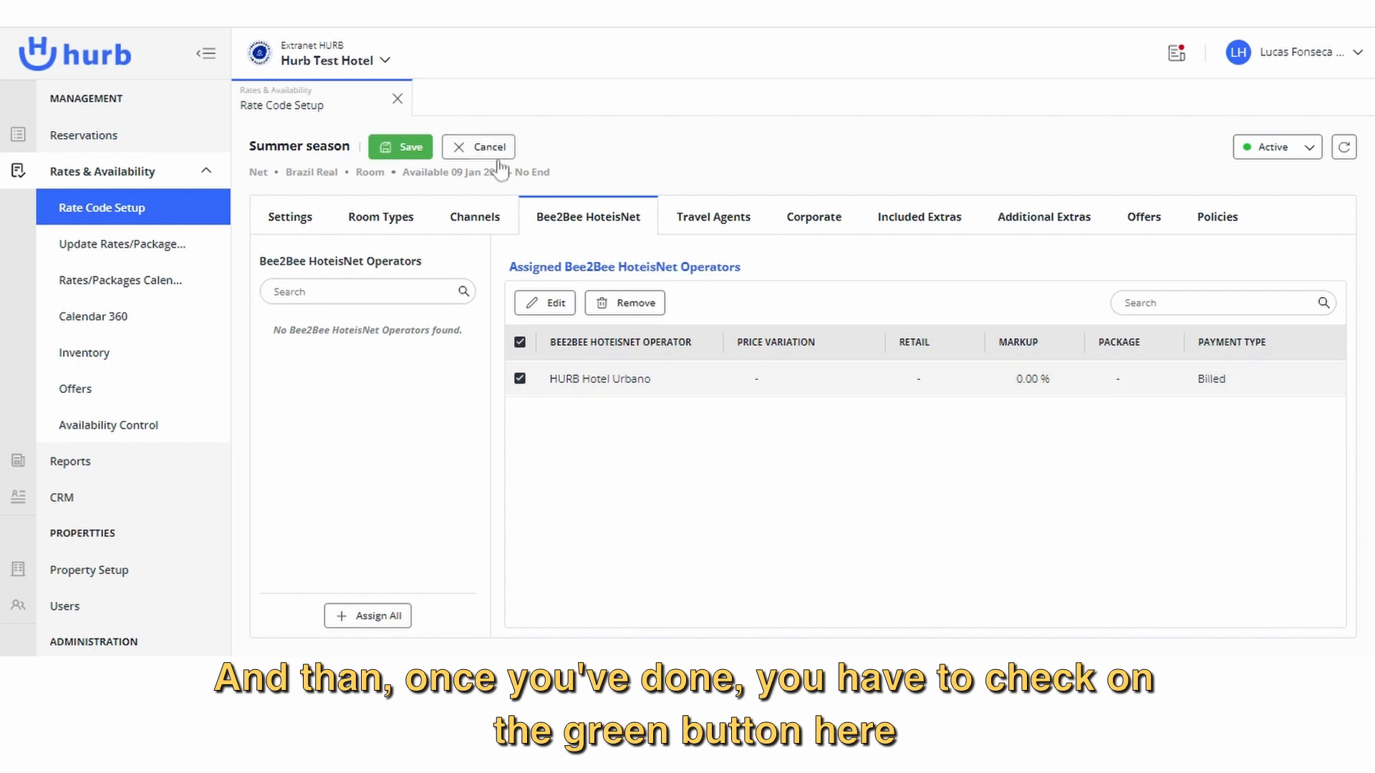
Turn off the Public Rate option for travel agents and open the rate's Corporate settings.
{"action": "left_click", "coordinate": [709, 230]}
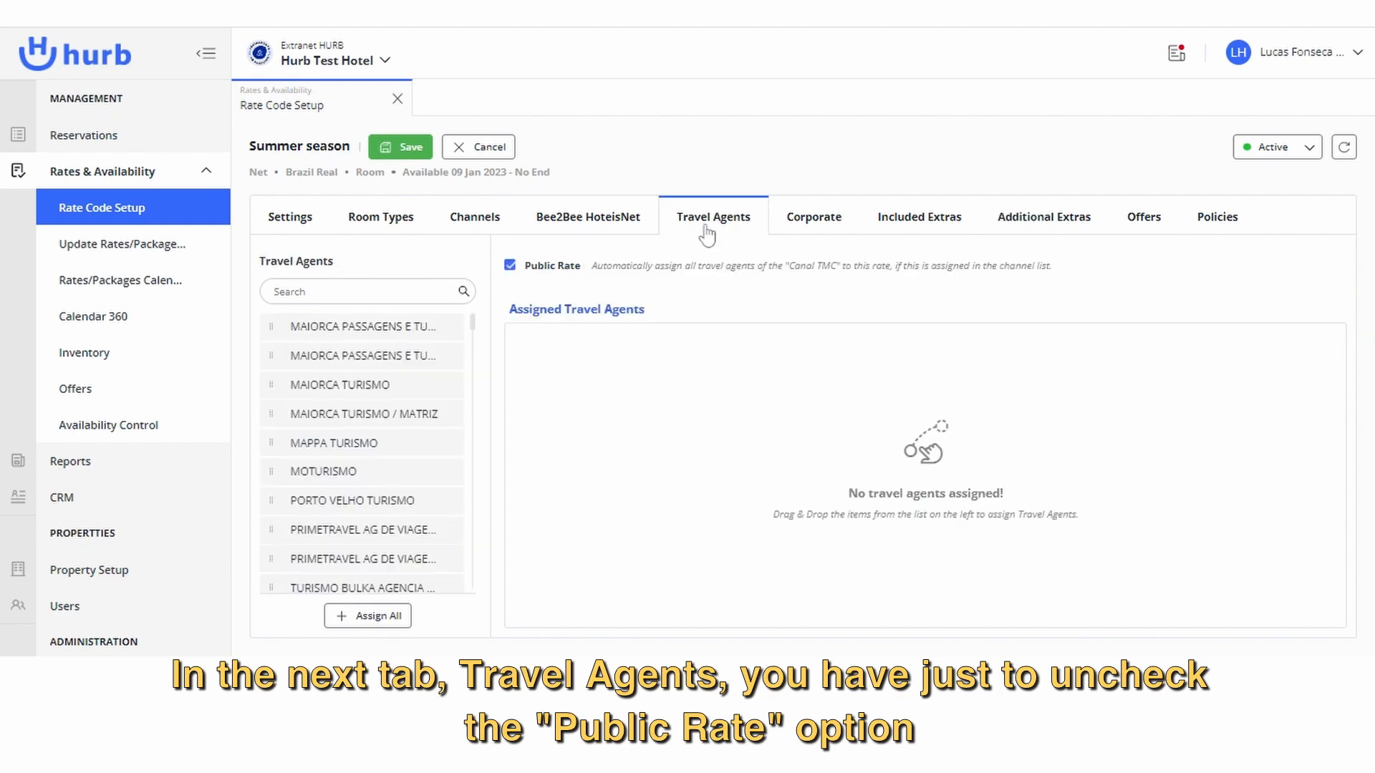
{"action": "left_click", "coordinate": [545, 276]}
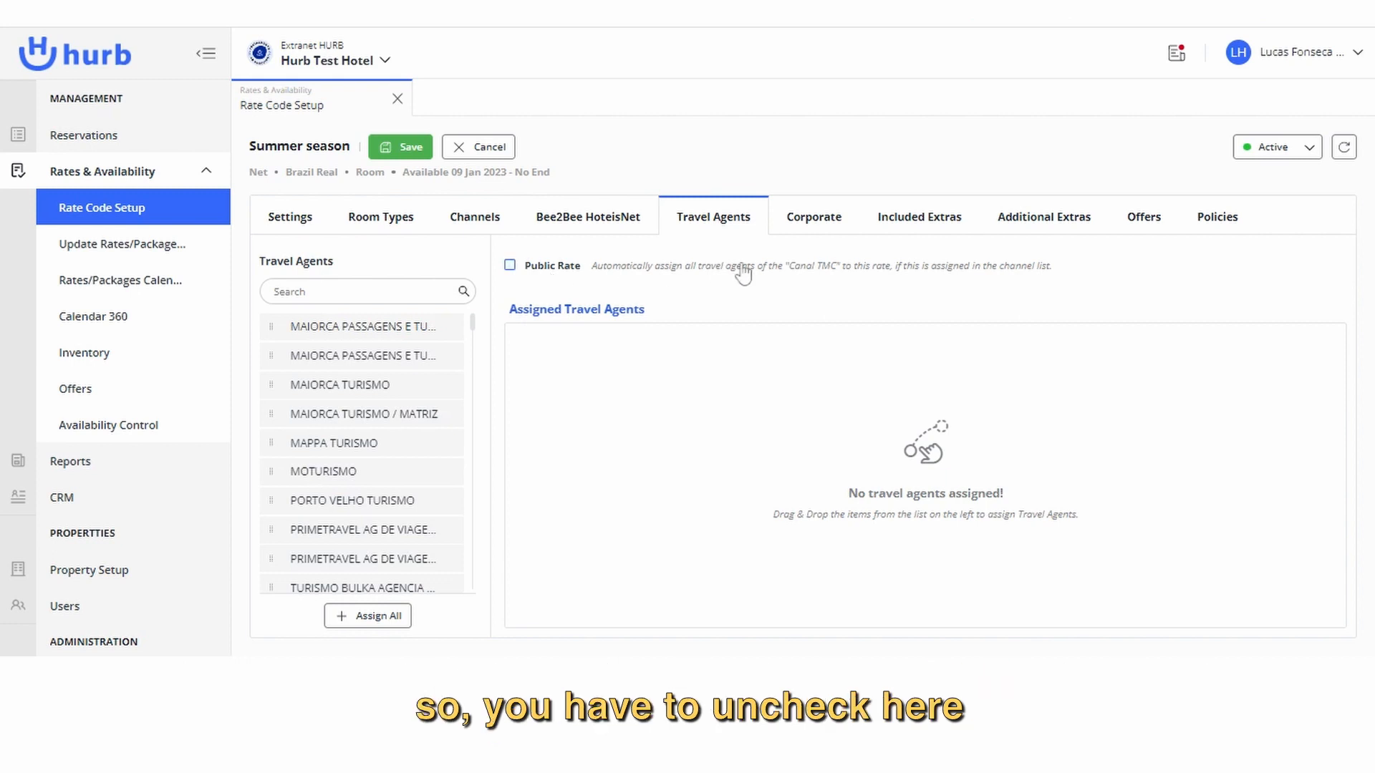
{"action": "left_click", "coordinate": [814, 223]}
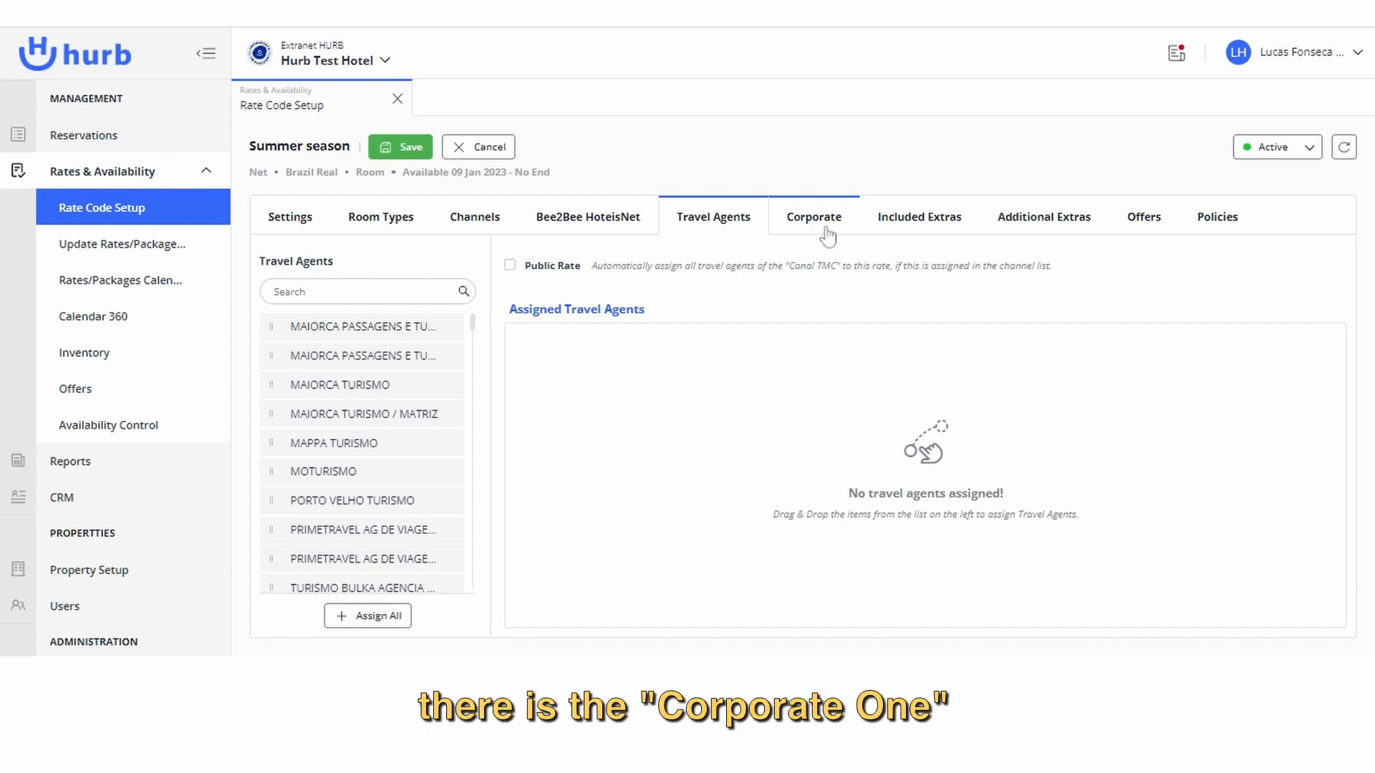
{"action": "left_click", "coordinate": [828, 233]}
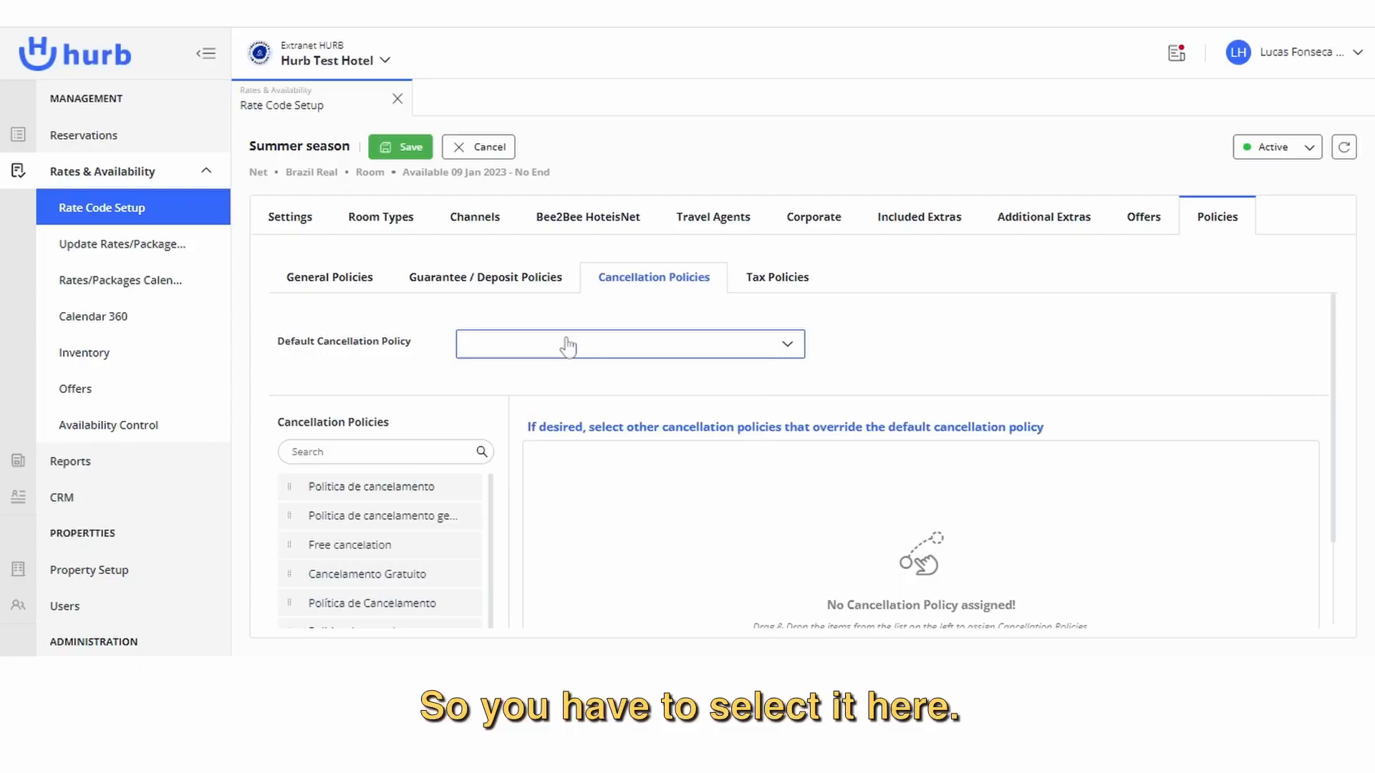
Choose Summer Policie as the rate's default cancellation policy.
{"action": "left_click", "coordinate": [558, 345]}
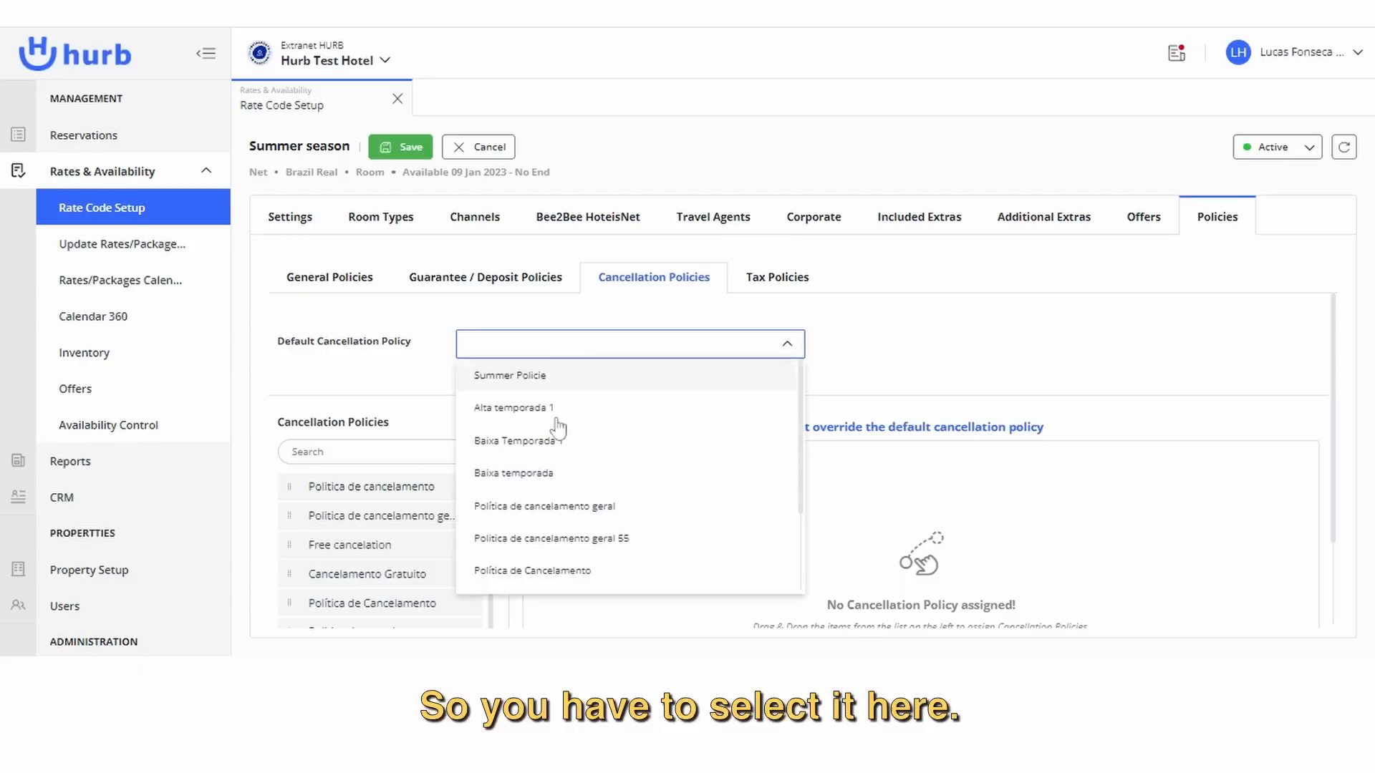
{"action": "left_click", "coordinate": [562, 389]}
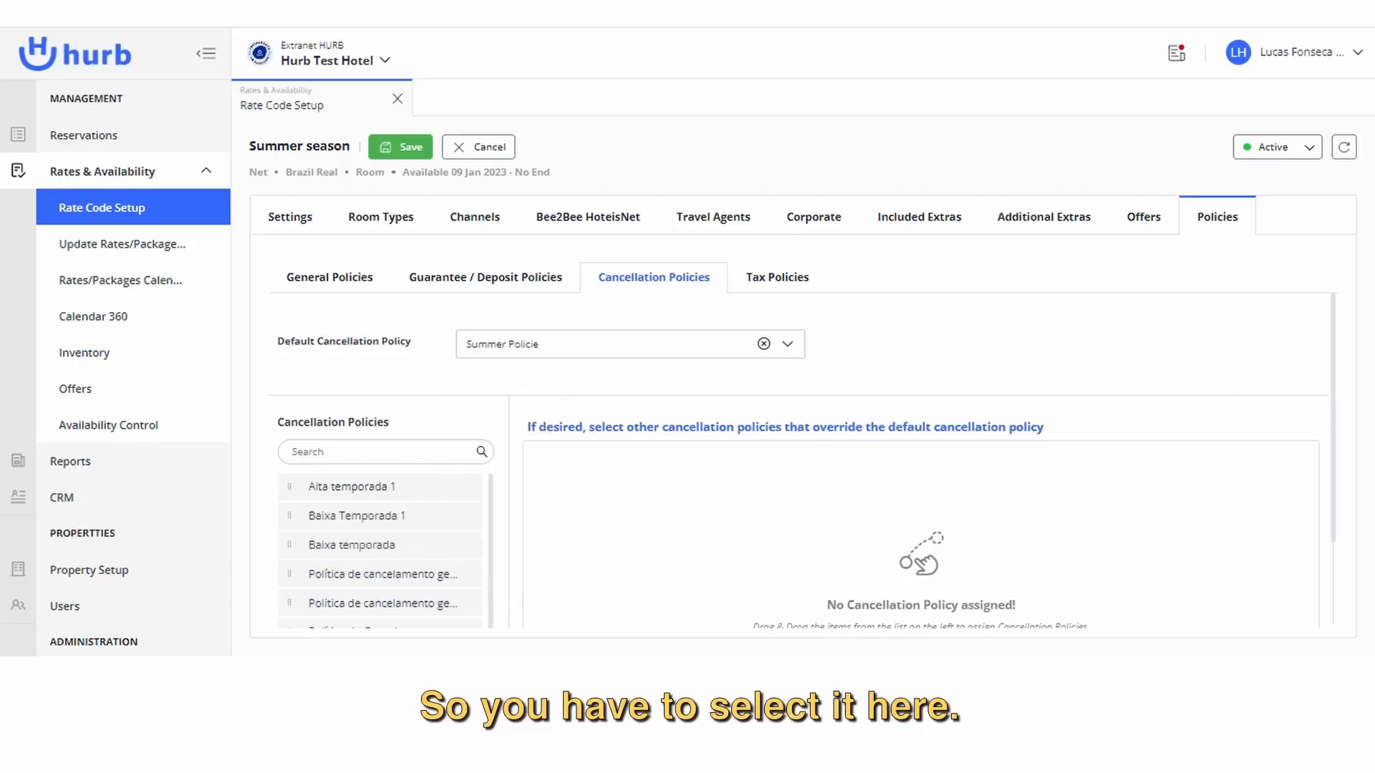
Assign the Free cancelation policy as an override of the rate's default cancellation policy.
{"action": "scroll", "coordinate": [618, 401], "scroll_direction": "down", "scroll_amount": 1}
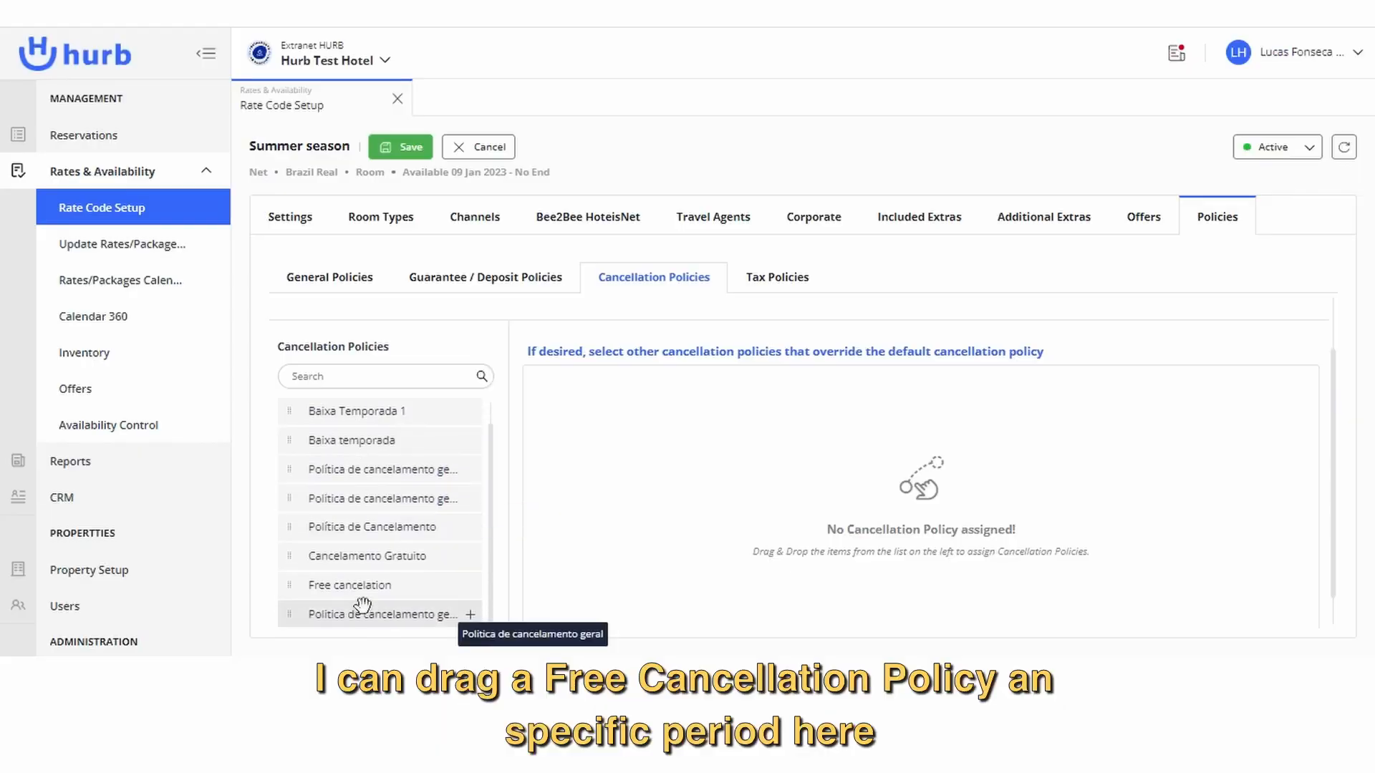
{"action": "left_click_drag", "start_coordinate": [379, 597], "coordinate": [384, 588]}
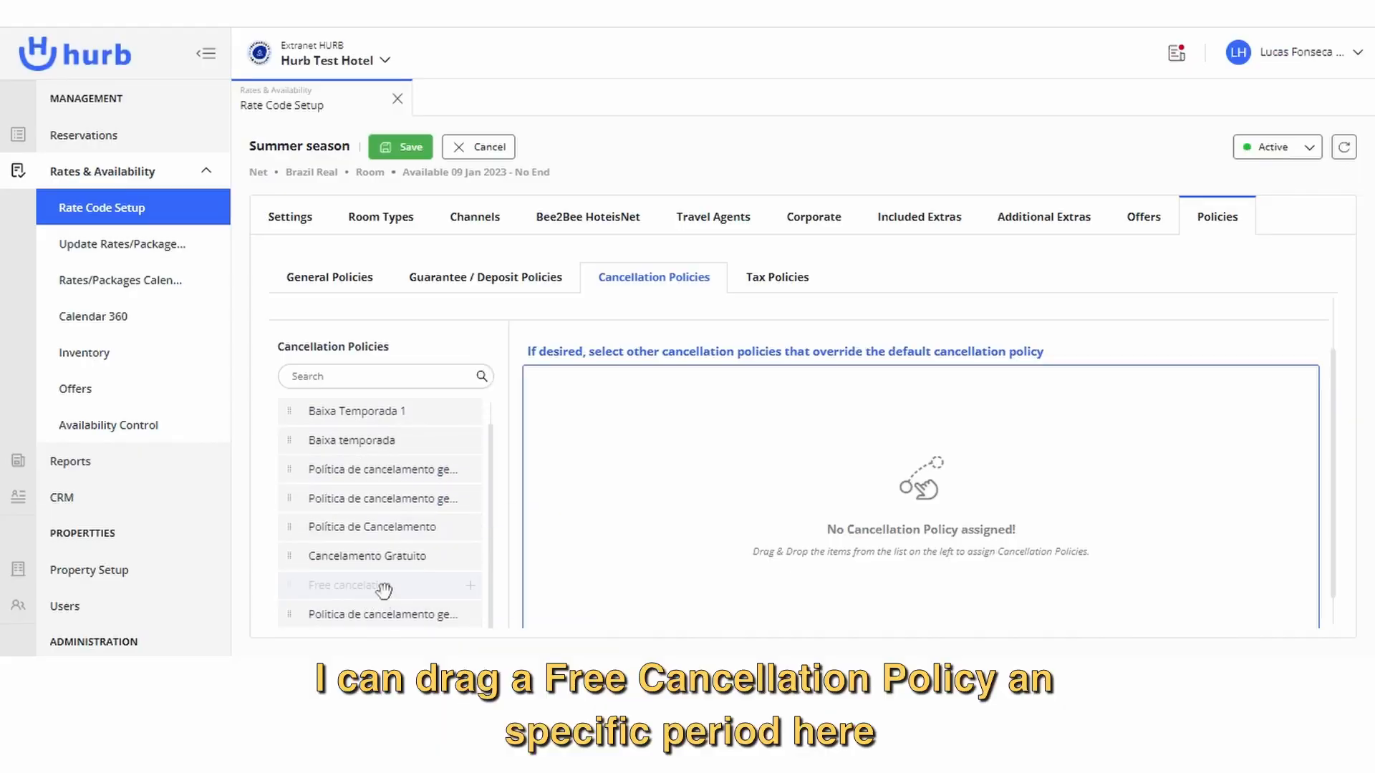
{"action": "left_click_drag", "start_coordinate": [384, 588], "coordinate": [888, 502]}
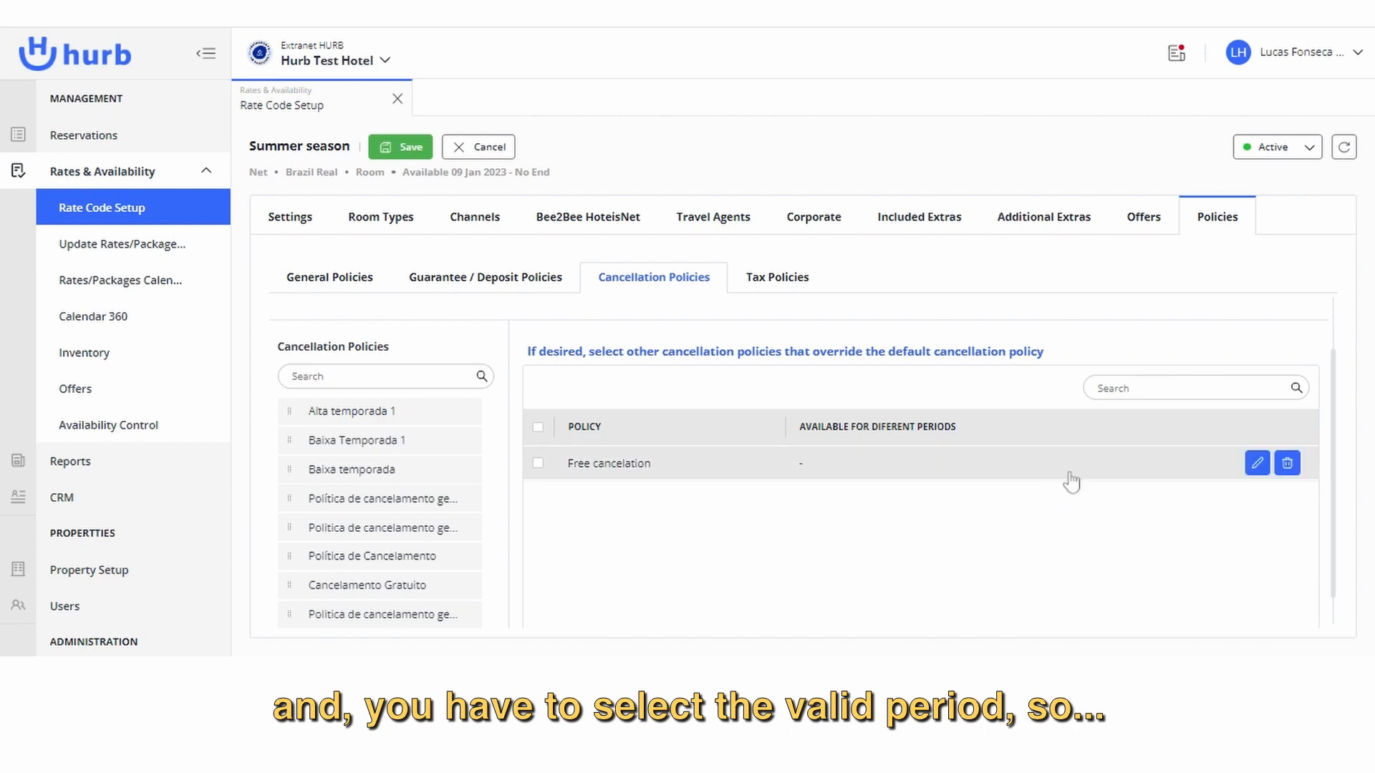
Edit the Free cancelation override's available period to start on 01/11/2023, choose its end date, and confirm.
{"action": "mouse_move", "coordinate": [1245, 472]}
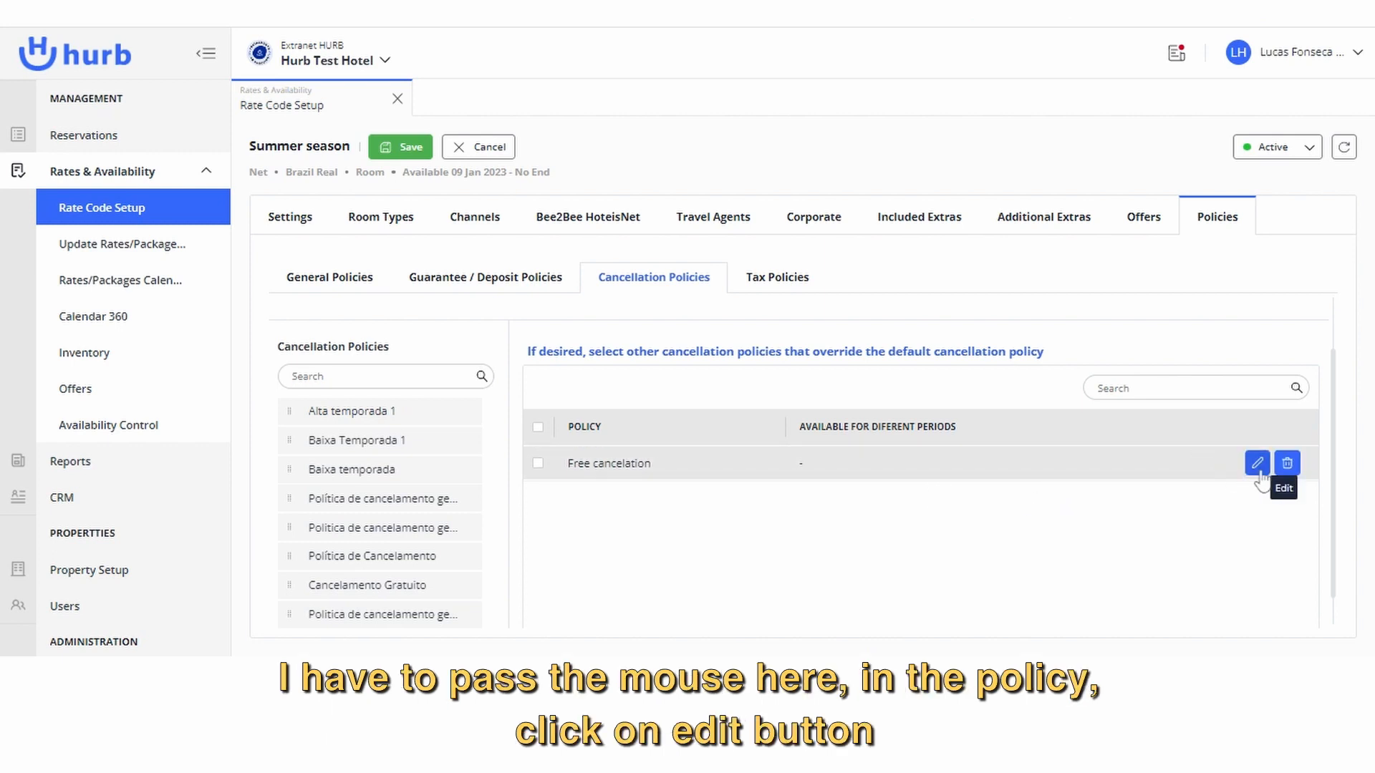
{"action": "left_click", "coordinate": [1255, 464]}
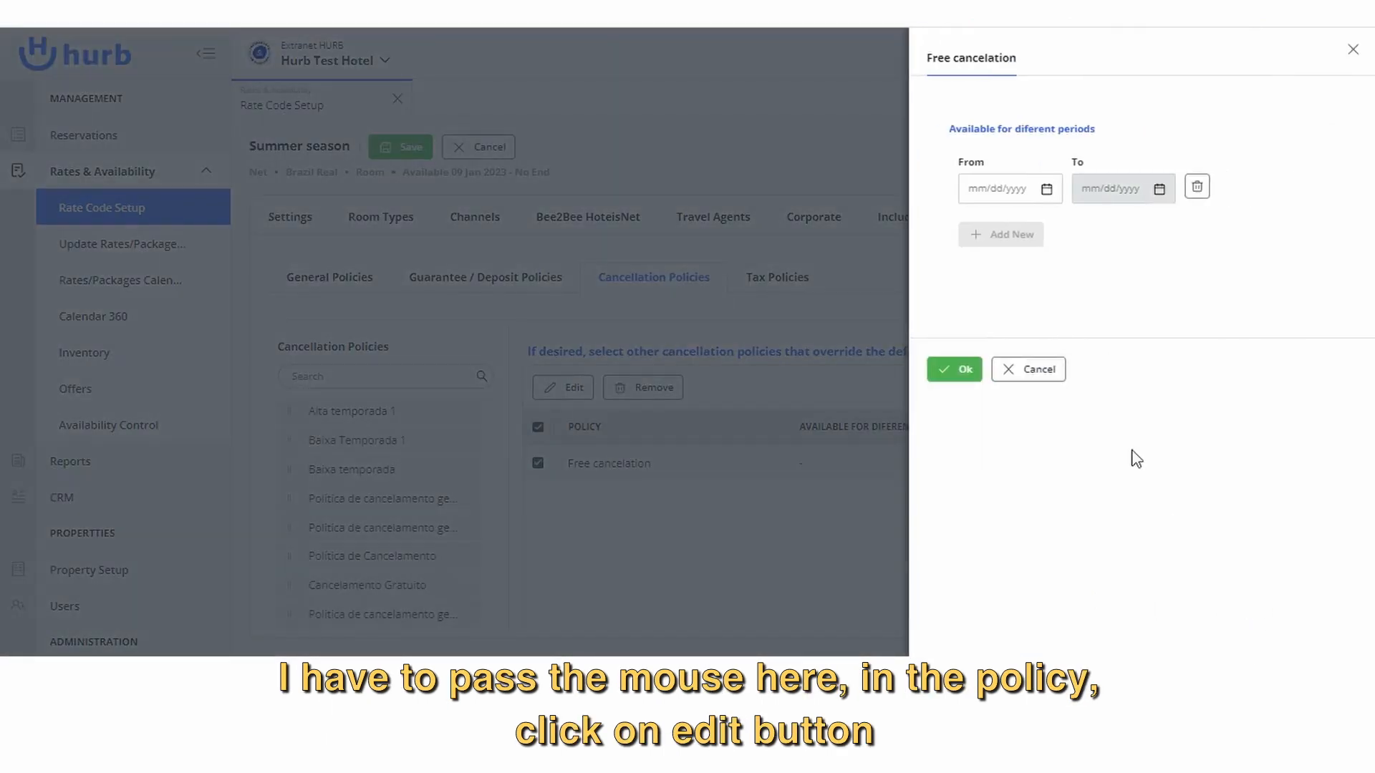
{"action": "left_click", "coordinate": [1045, 190]}
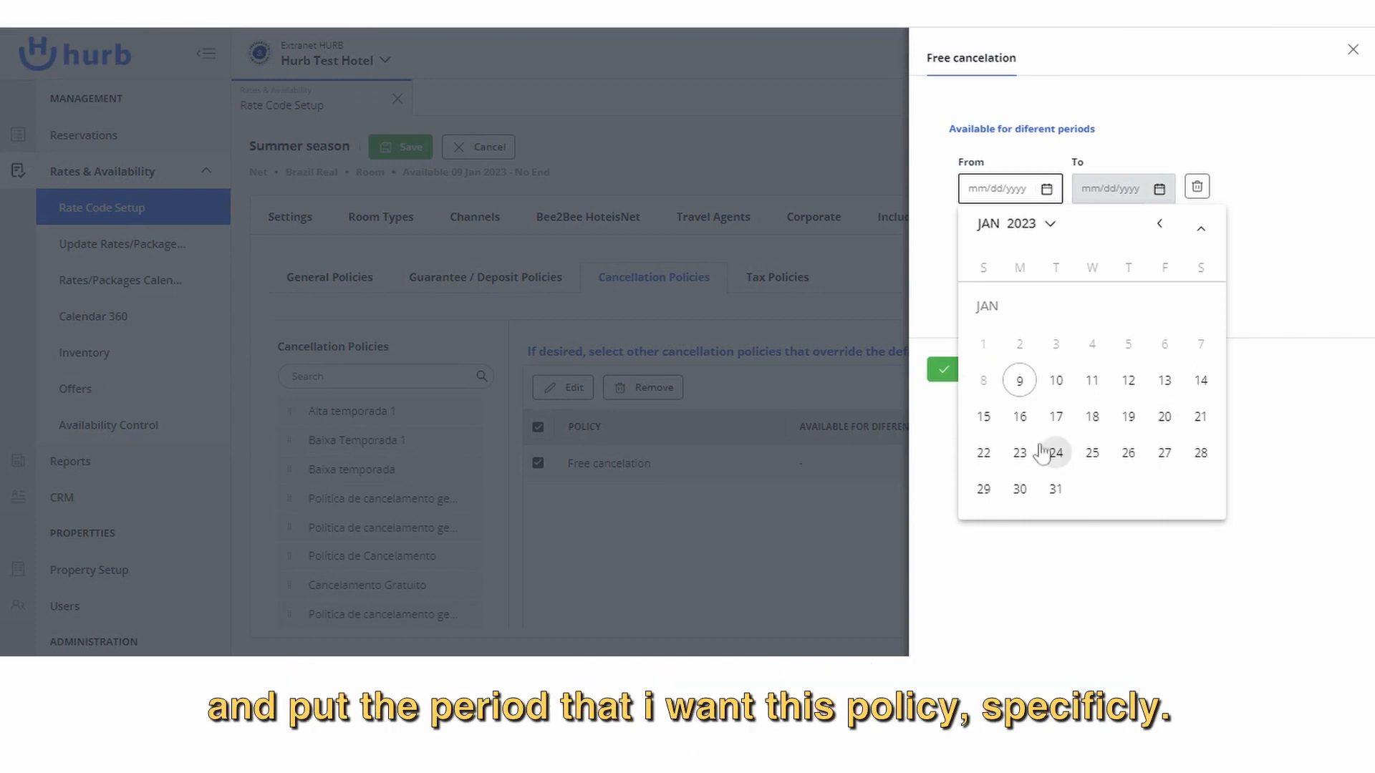
{"action": "left_click", "coordinate": [1093, 385]}
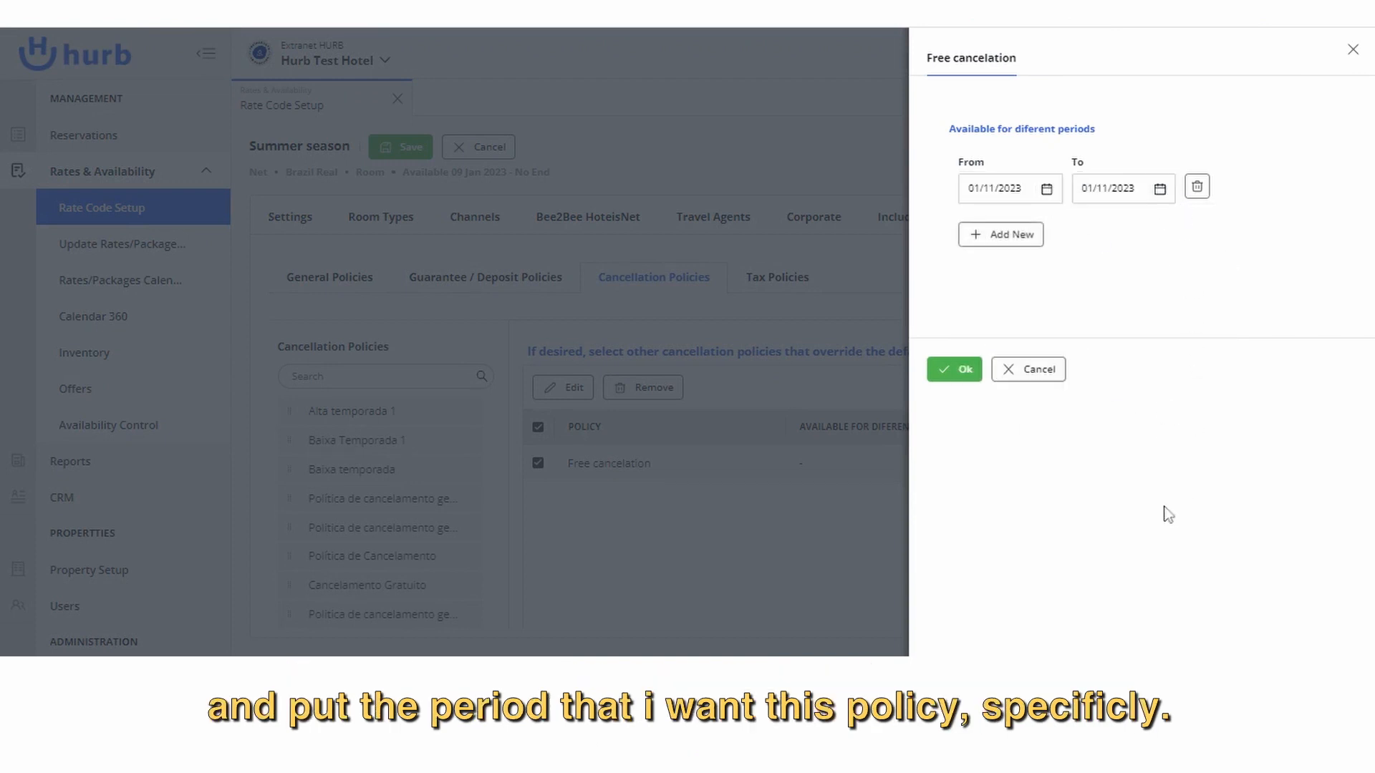
{"action": "left_click", "coordinate": [1159, 189]}
{"action": "left_click", "coordinate": [1096, 417]}
{"action": "left_click", "coordinate": [960, 378]}
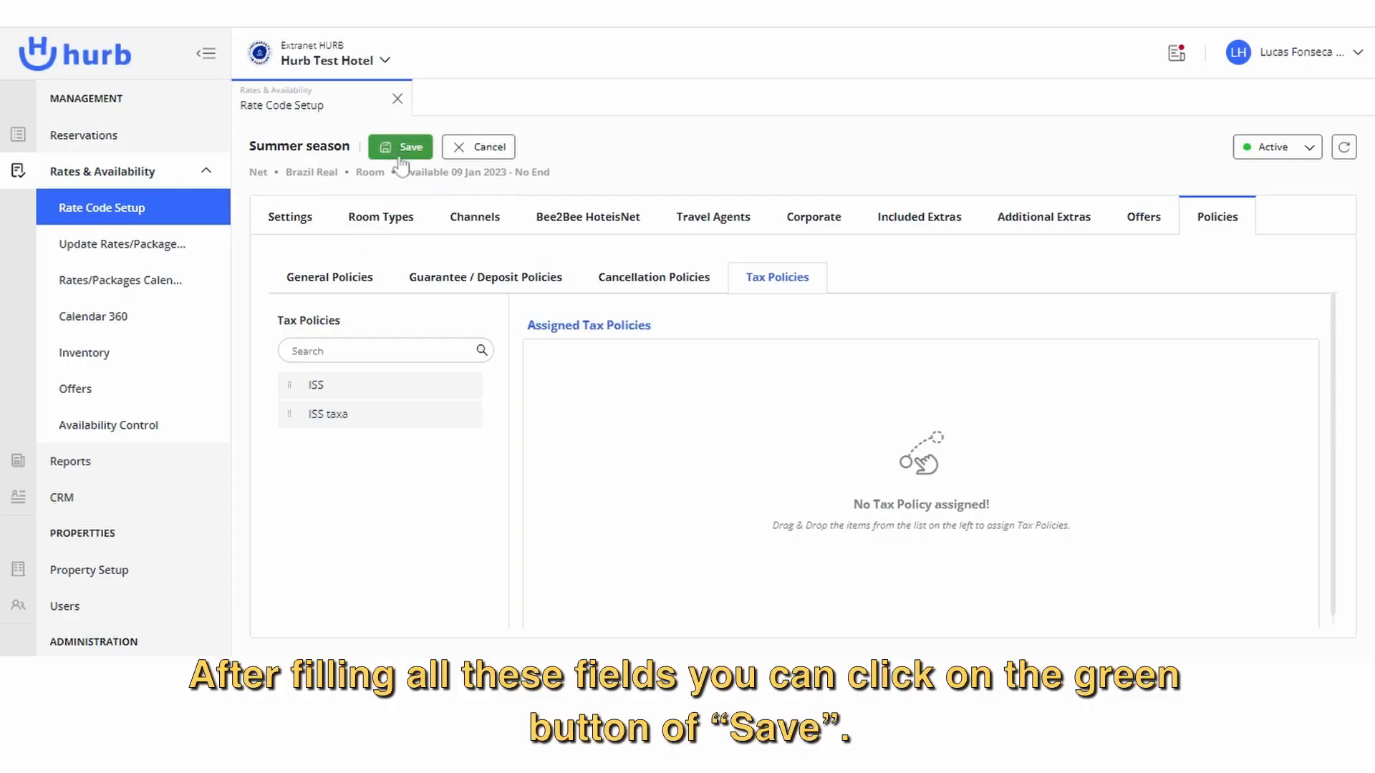
Save the Summer season rate without assigning a tax policy and review its overview down to the assigned policies.
{"action": "left_click", "coordinate": [423, 152]}
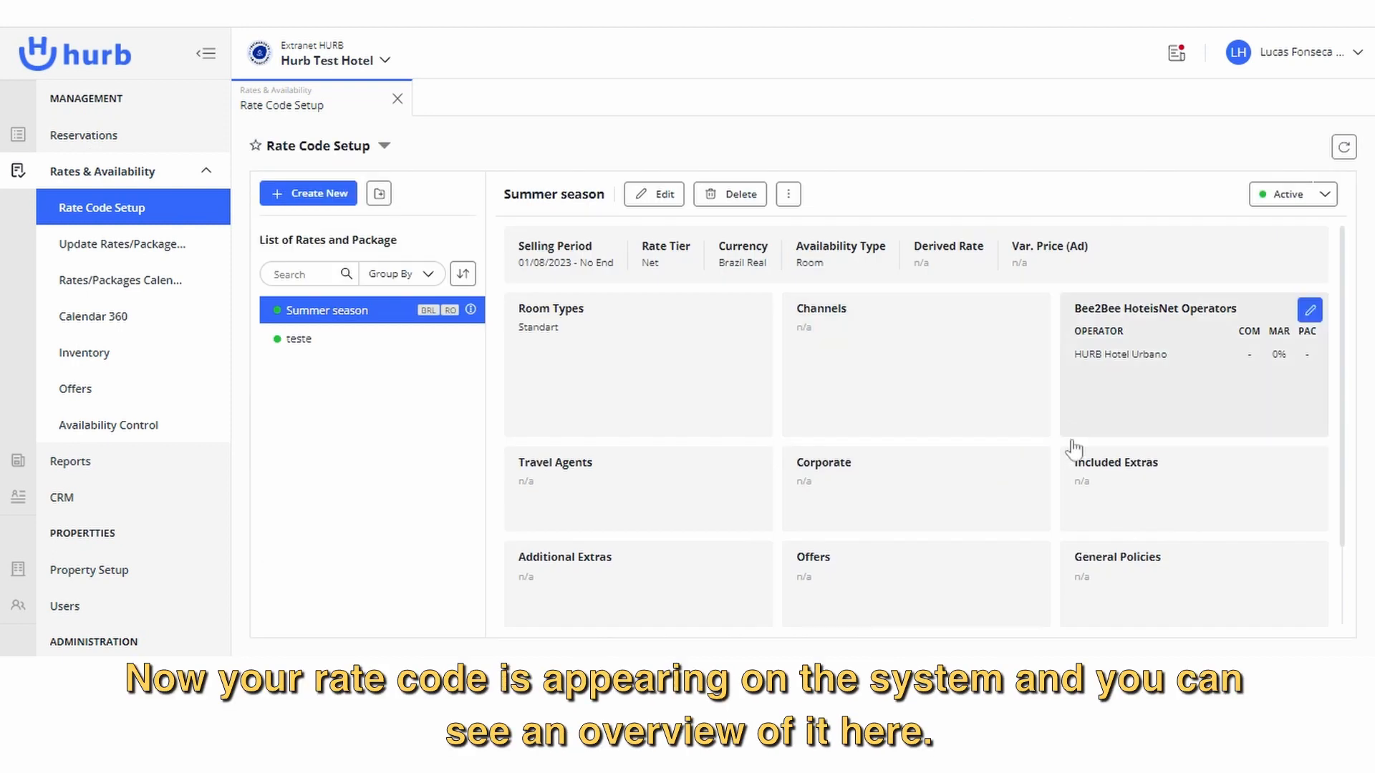
{"action": "scroll", "coordinate": [977, 401], "scroll_direction": "down", "scroll_amount": 3}
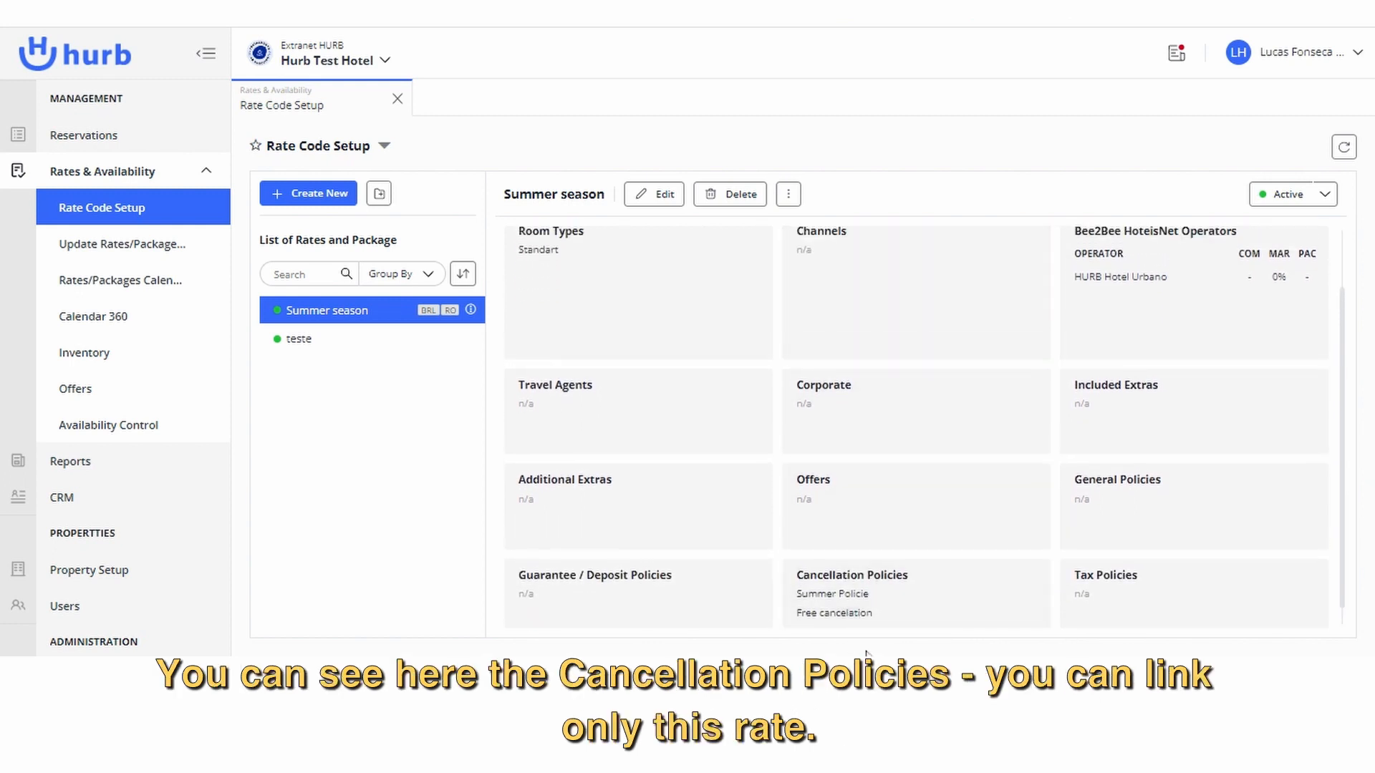
{"action": "scroll", "coordinate": [810, 562], "scroll_direction": "up", "scroll_amount": 2}
{"action": "scroll", "coordinate": [824, 516], "scroll_direction": "down", "scroll_amount": 2}
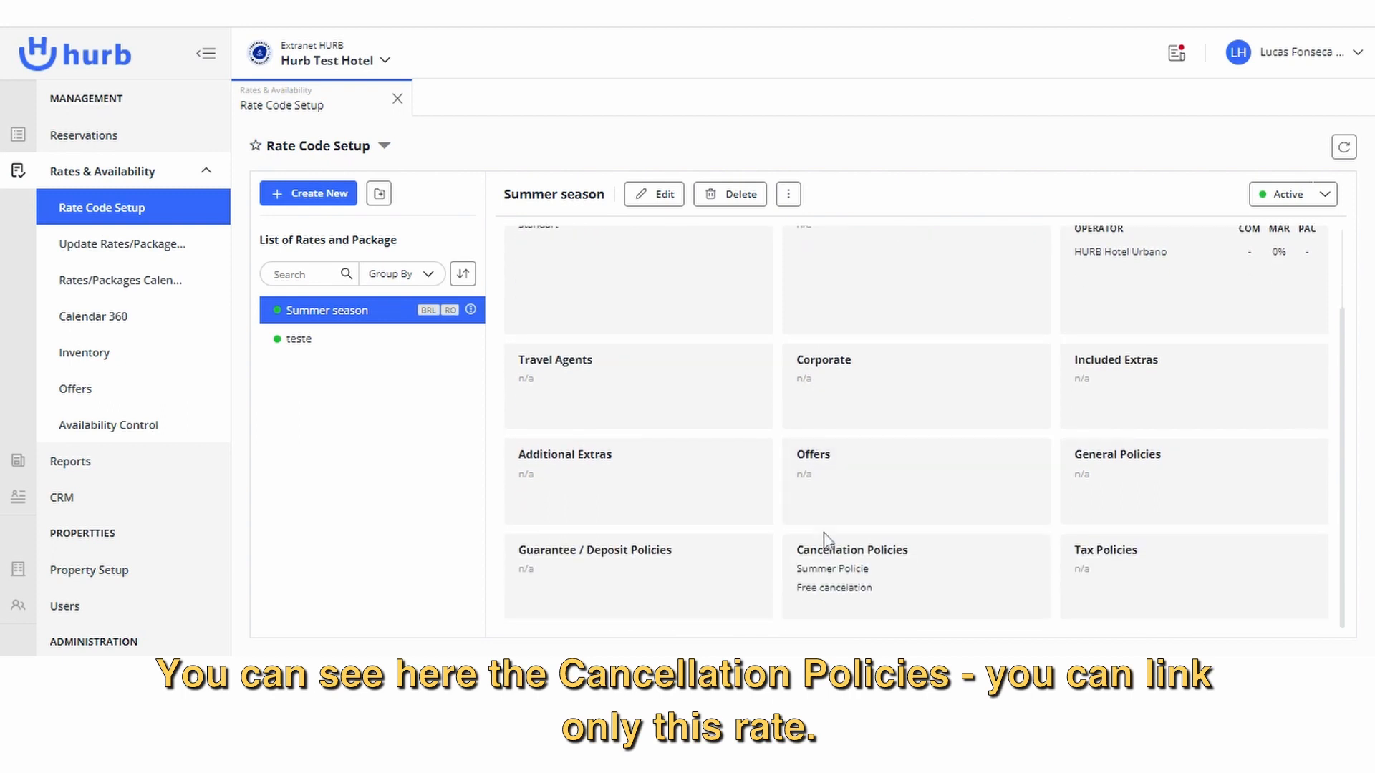
{"action": "scroll", "coordinate": [874, 420], "scroll_direction": "up", "scroll_amount": 2}
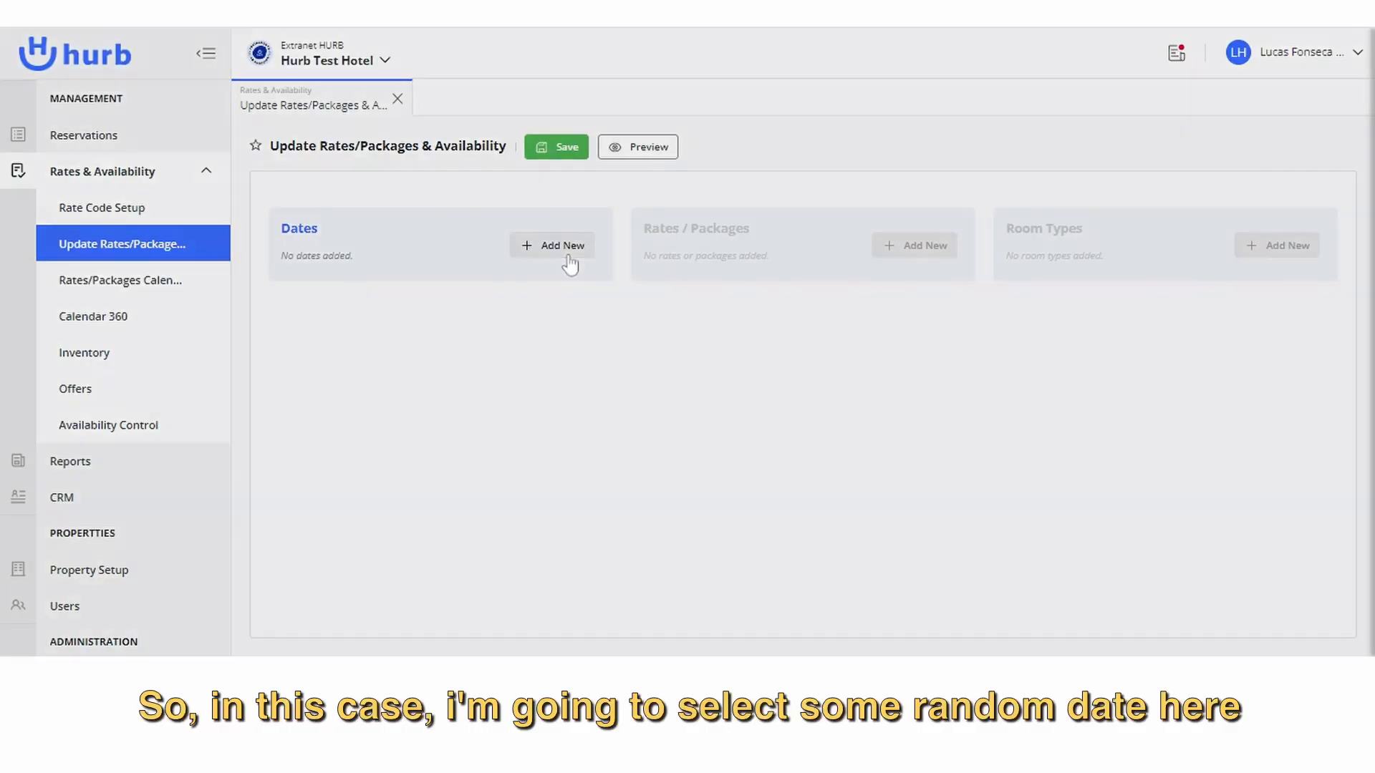
Add the period 01/17/2023 to 01/24/2023 to the rates and availability update.
{"action": "left_click", "coordinate": [562, 251]}
{"action": "left_click", "coordinate": [1046, 156]}
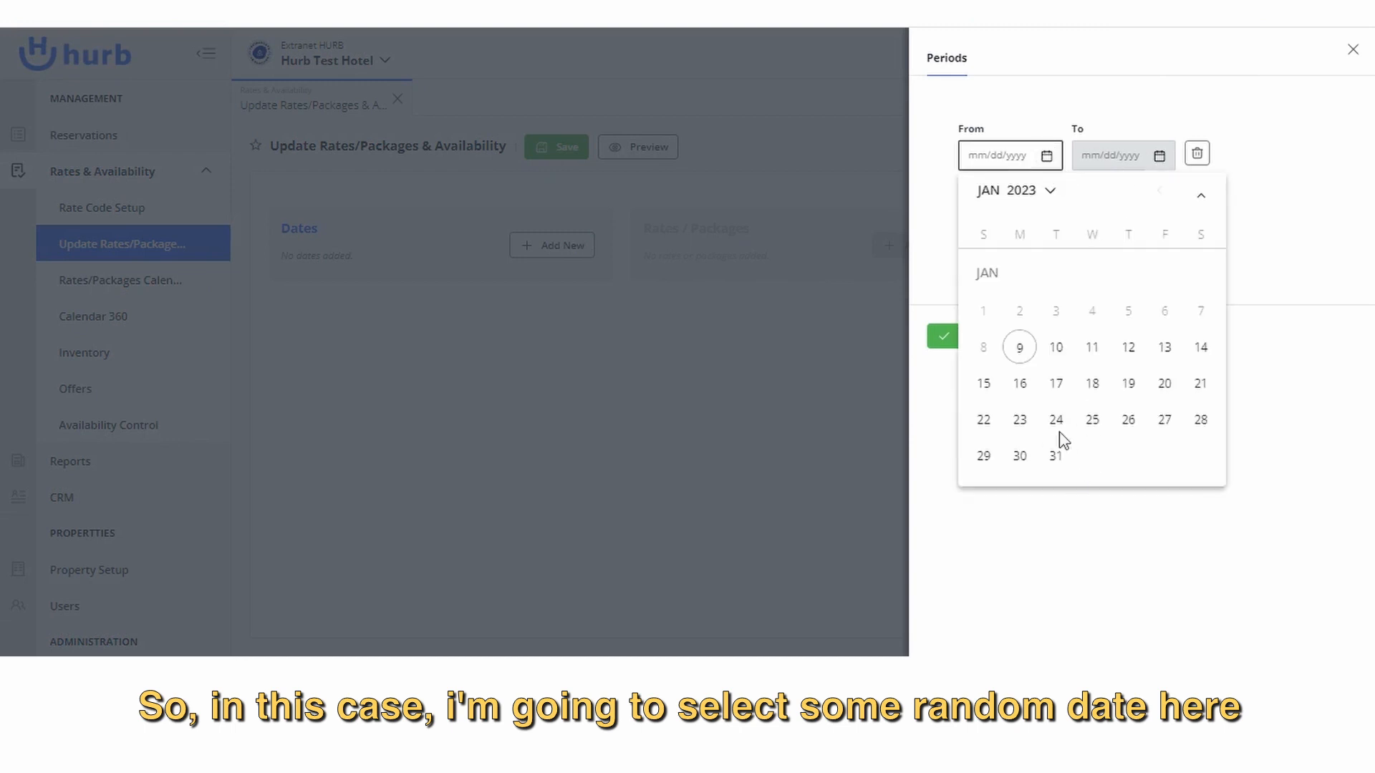
{"action": "left_click", "coordinate": [1054, 384]}
{"action": "left_click", "coordinate": [1160, 158]}
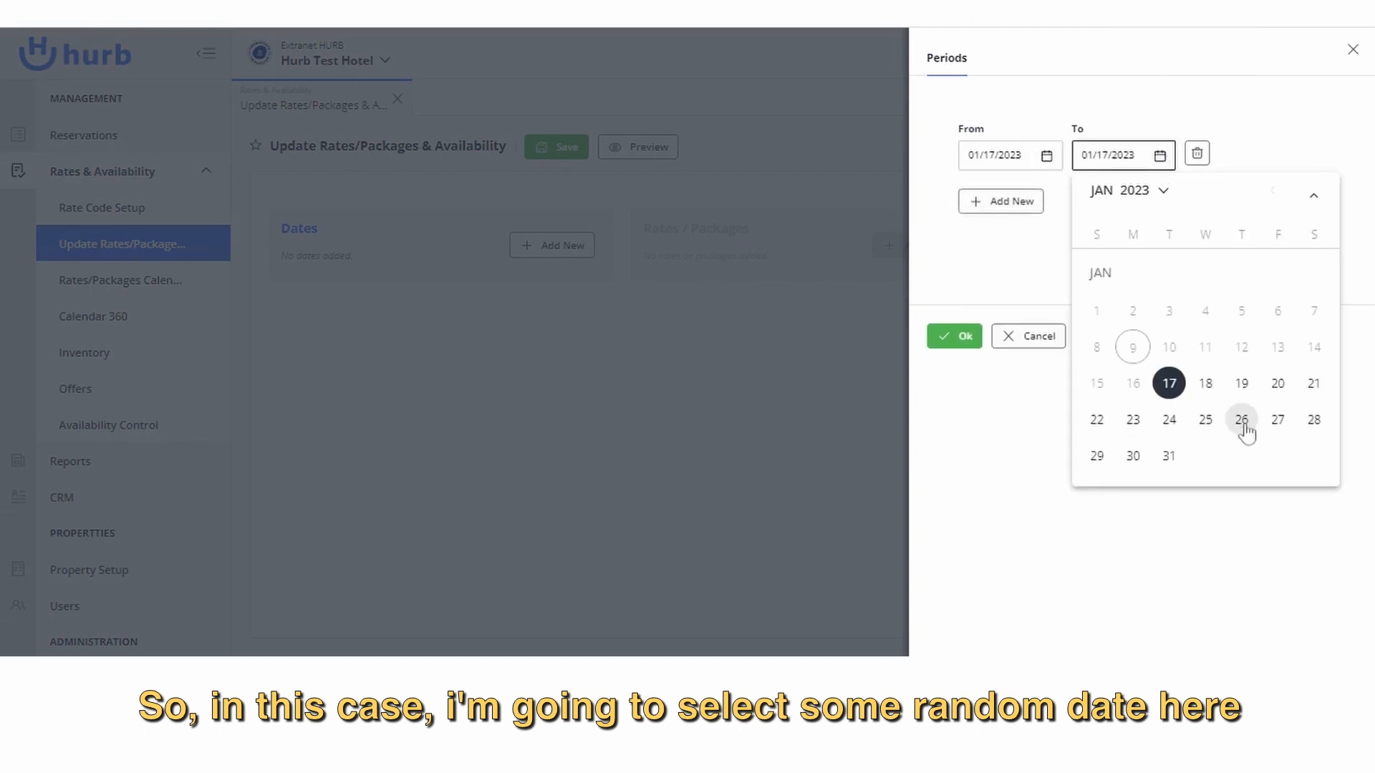
{"action": "left_click", "coordinate": [1170, 420]}
{"action": "left_click", "coordinate": [952, 336]}
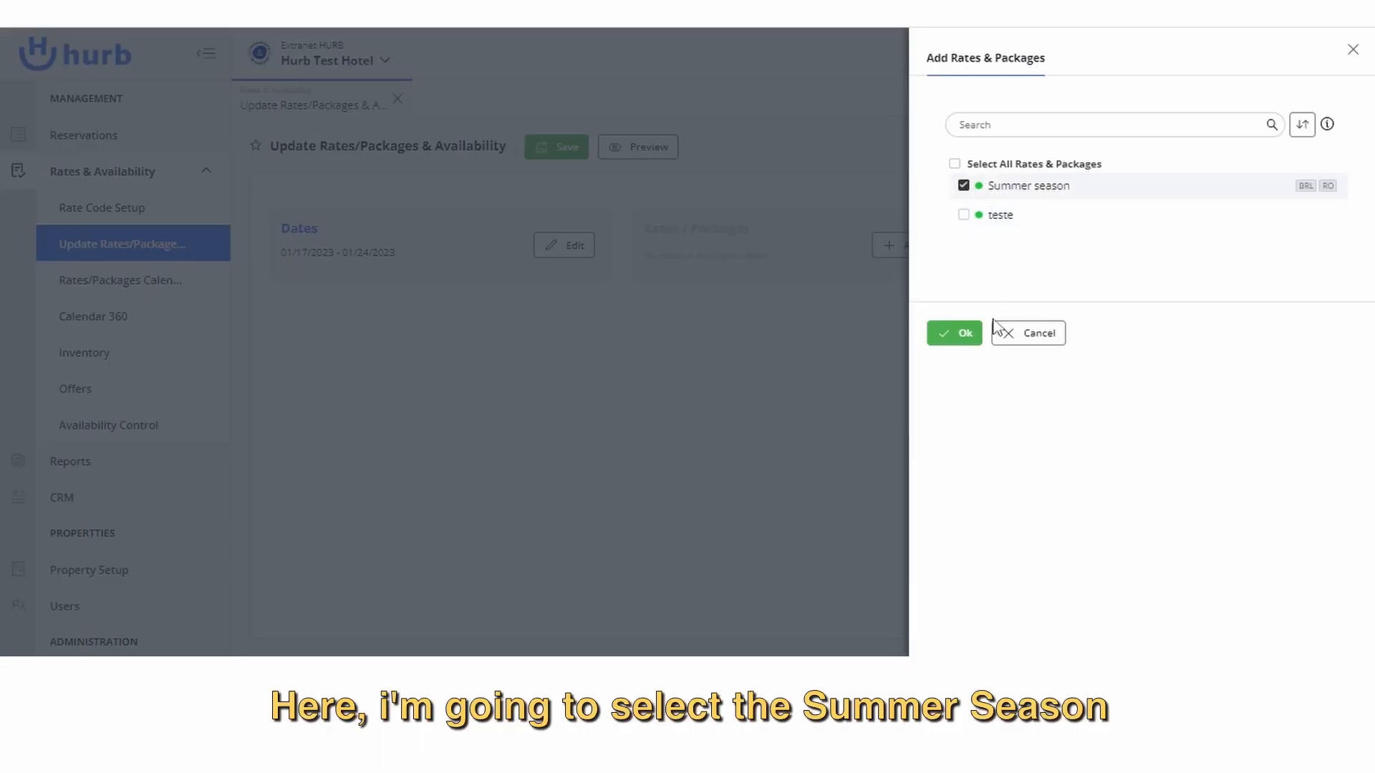
Include the Summer season rate and the Standart room type in the rates and availability update.
{"action": "left_click", "coordinate": [963, 335]}
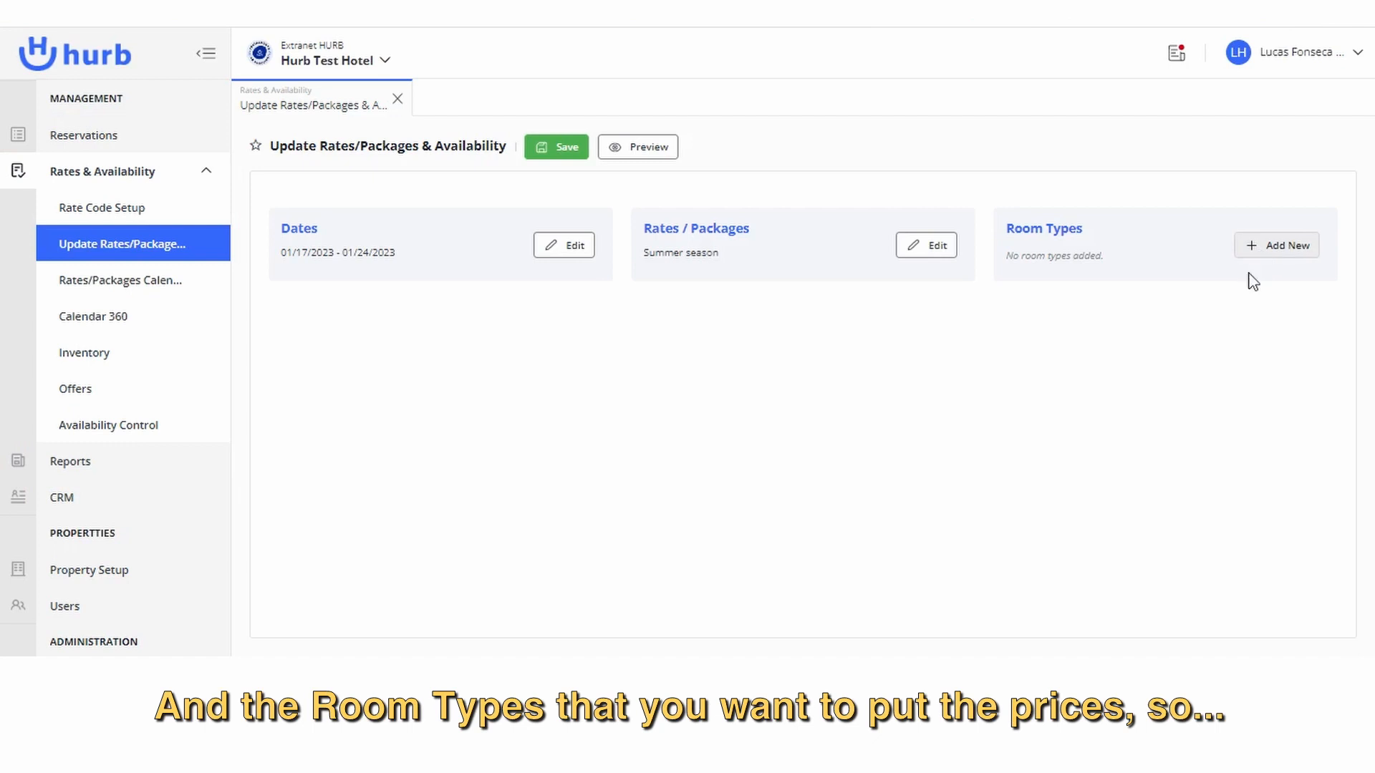
{"action": "left_click", "coordinate": [1257, 251]}
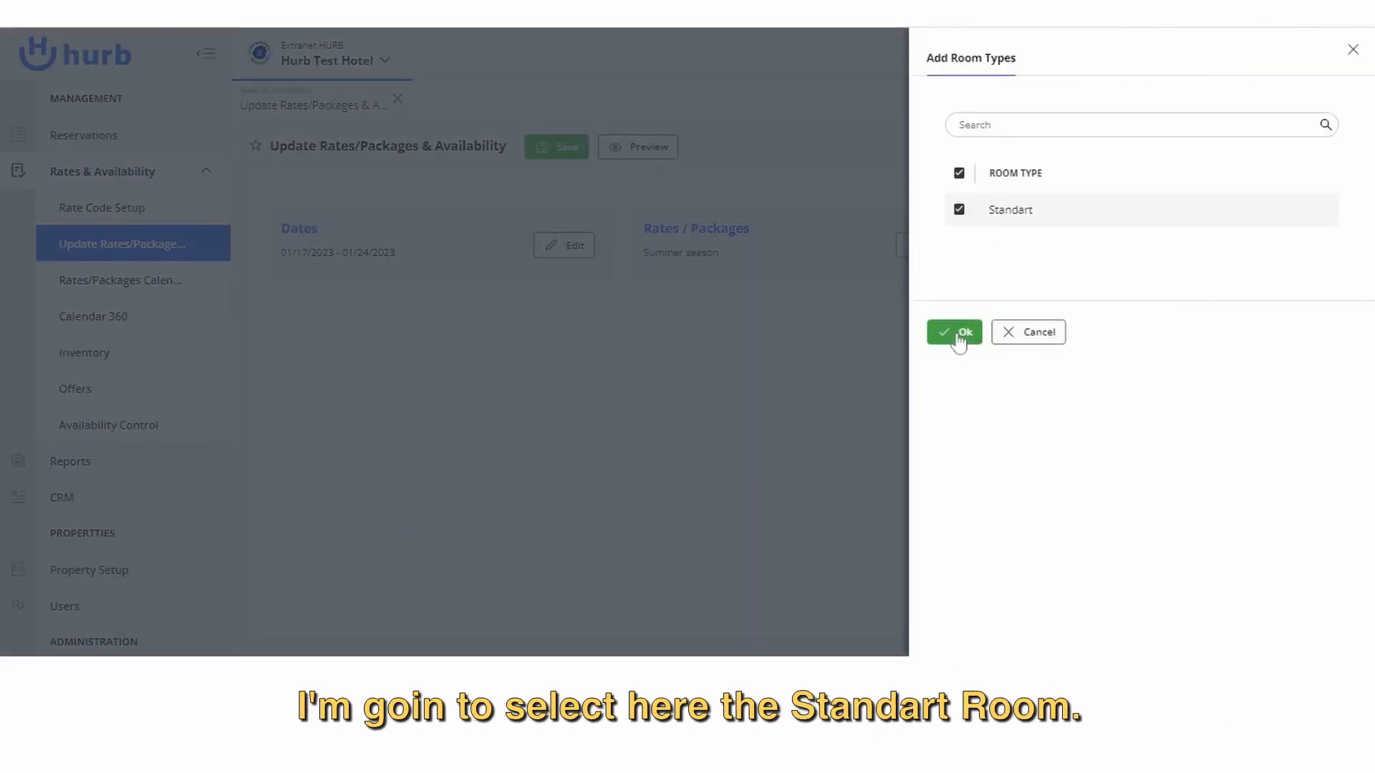
{"action": "left_click", "coordinate": [959, 336]}
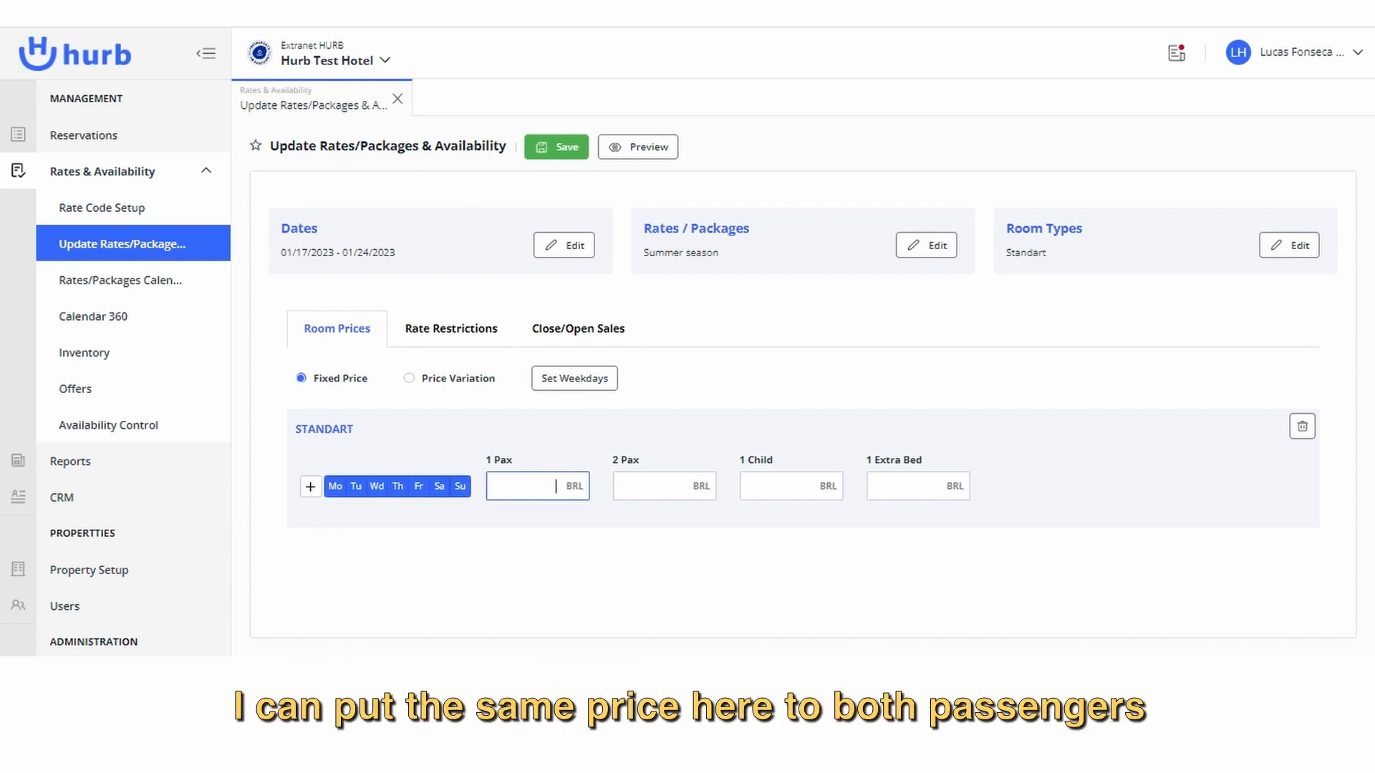
Set the Standart room's 1 Pax and 2 Pax fixed prices to 200.00 BRL and exclude Friday and Saturday.
{"action": "key", "text": "Tab"}
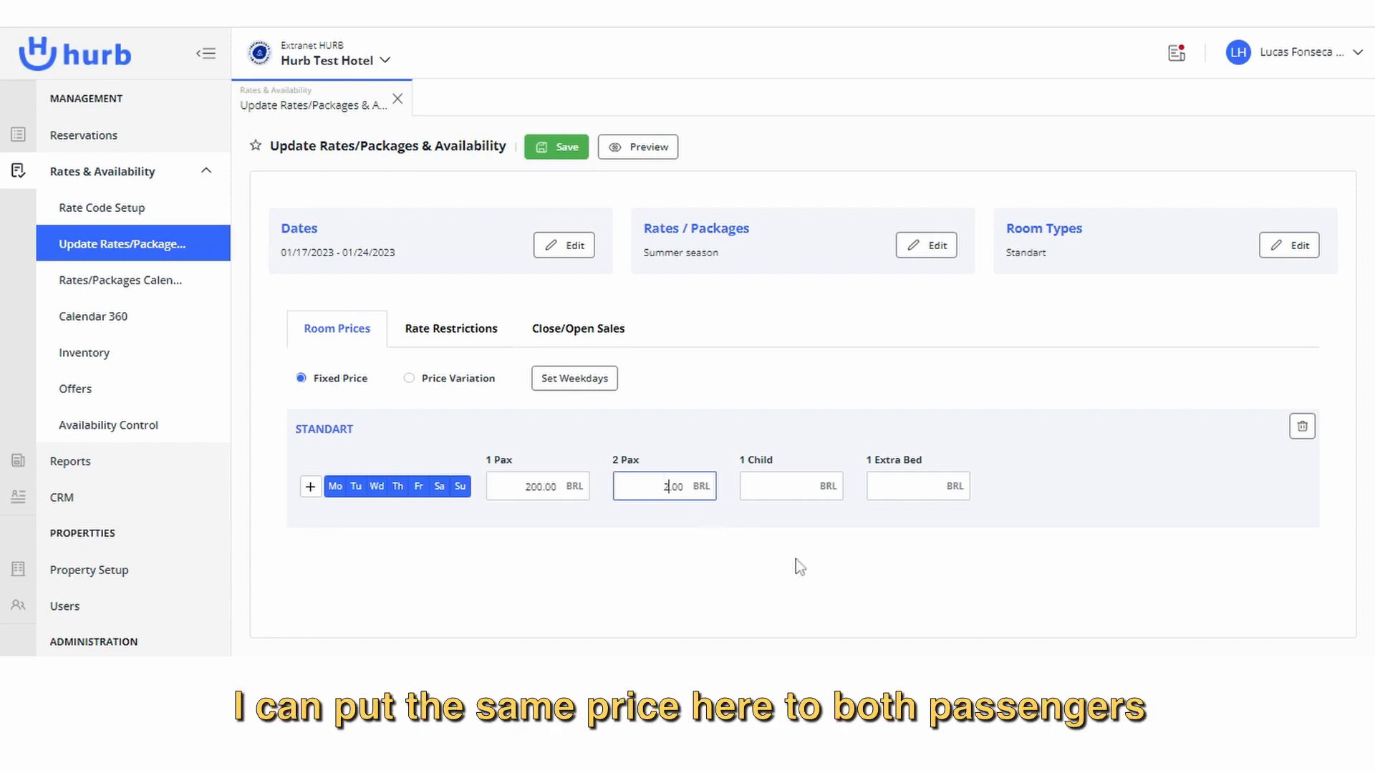
{"action": "left_click", "coordinate": [758, 397]}
{"action": "left_click", "coordinate": [419, 488]}
{"action": "left_click", "coordinate": [440, 488]}
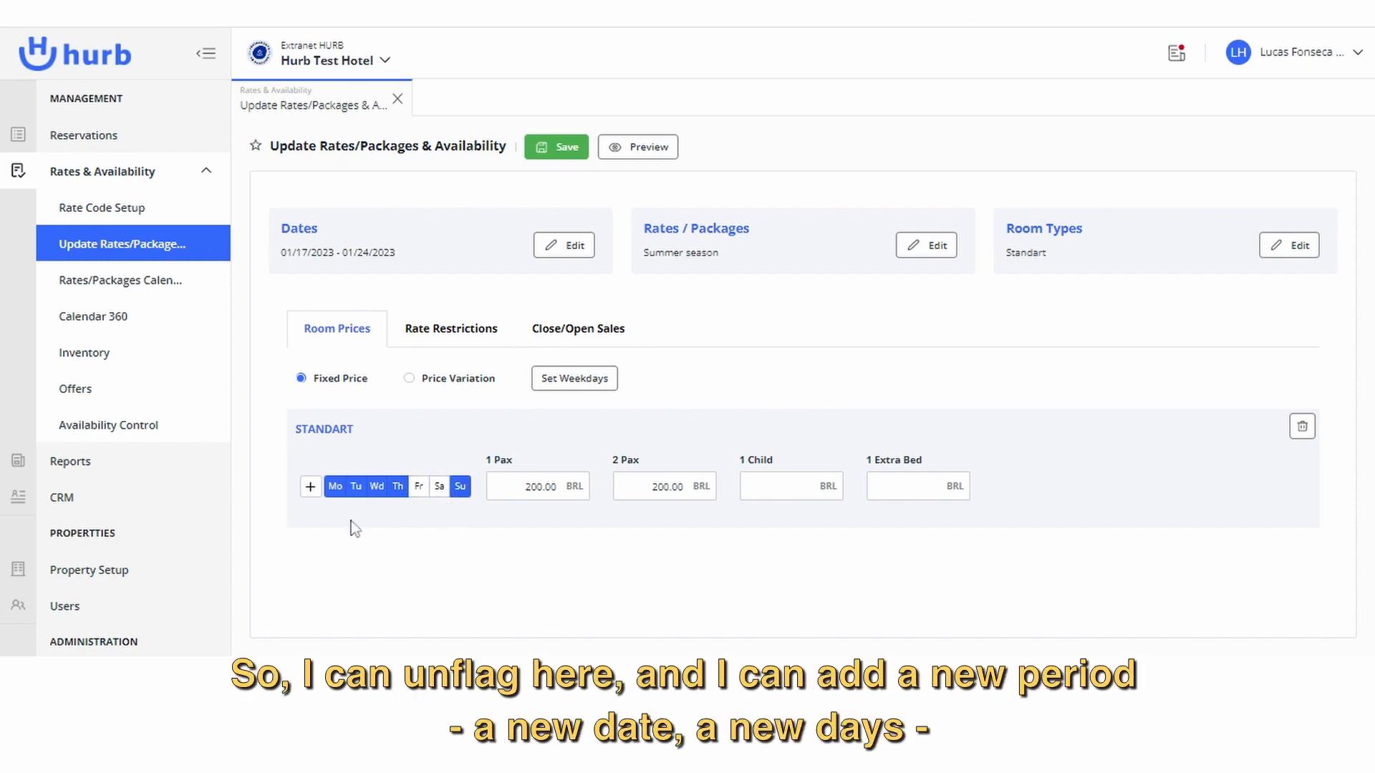
Add a second Standart price row for Friday and Saturday with 300.00 BRL for both 1 Pax and 2 Pax.
{"action": "left_click", "coordinate": [310, 488]}
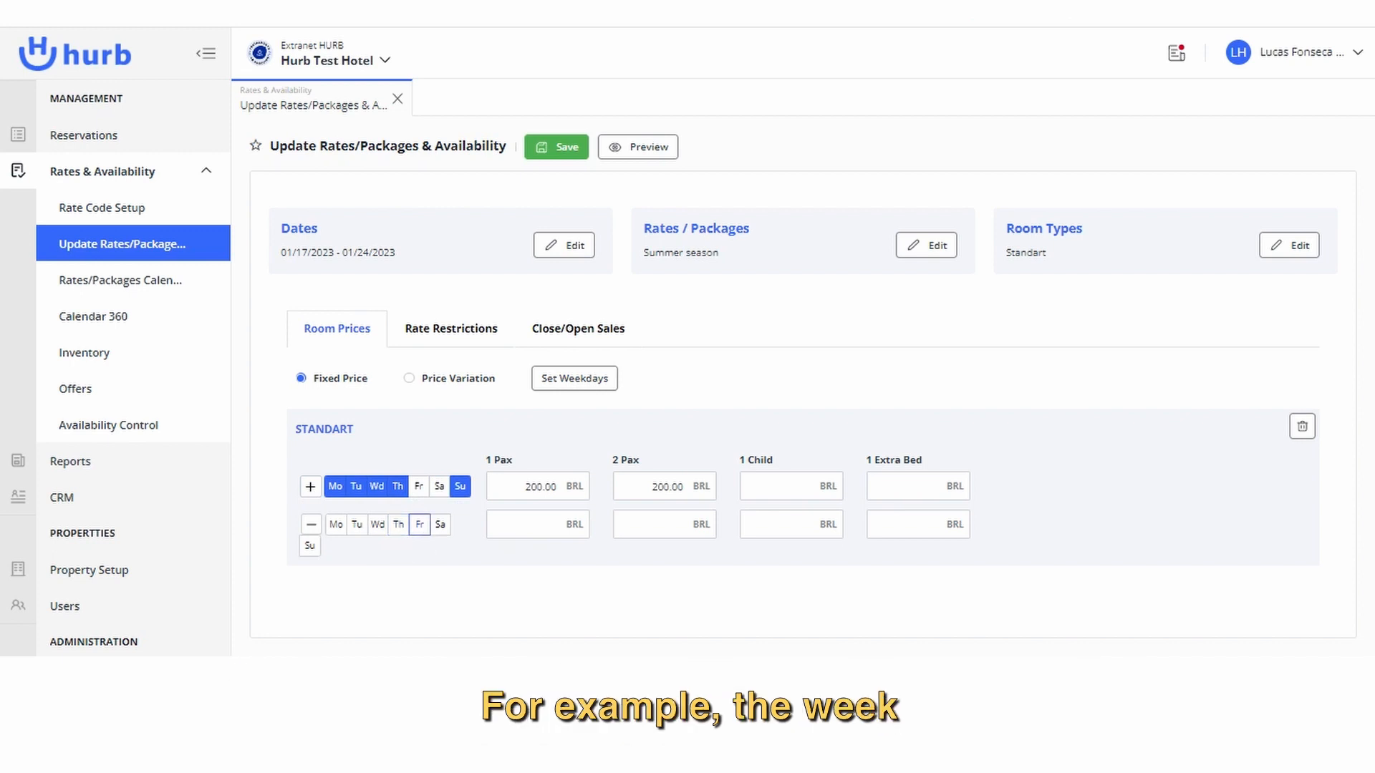
{"action": "left_click", "coordinate": [421, 525]}
{"action": "left_click", "coordinate": [440, 525]}
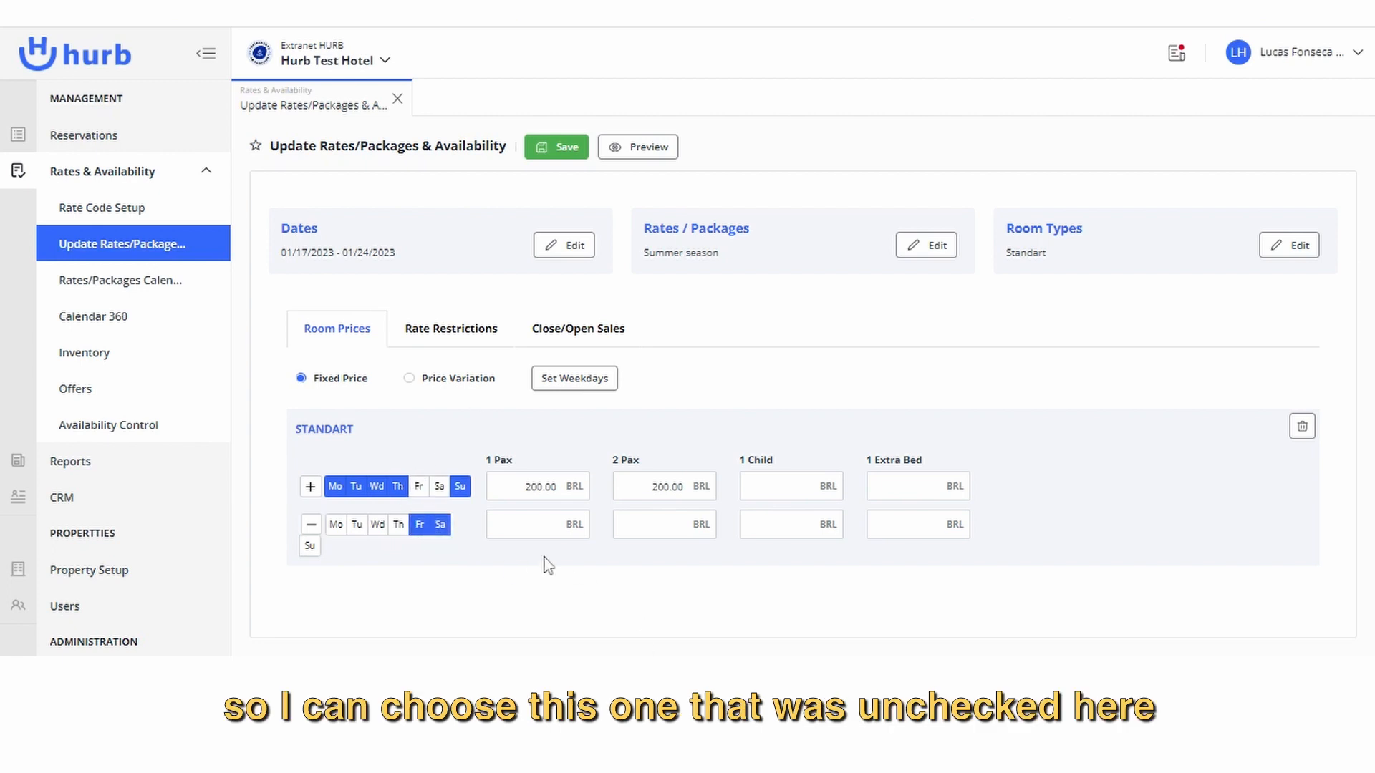
{"action": "left_click", "coordinate": [537, 524]}
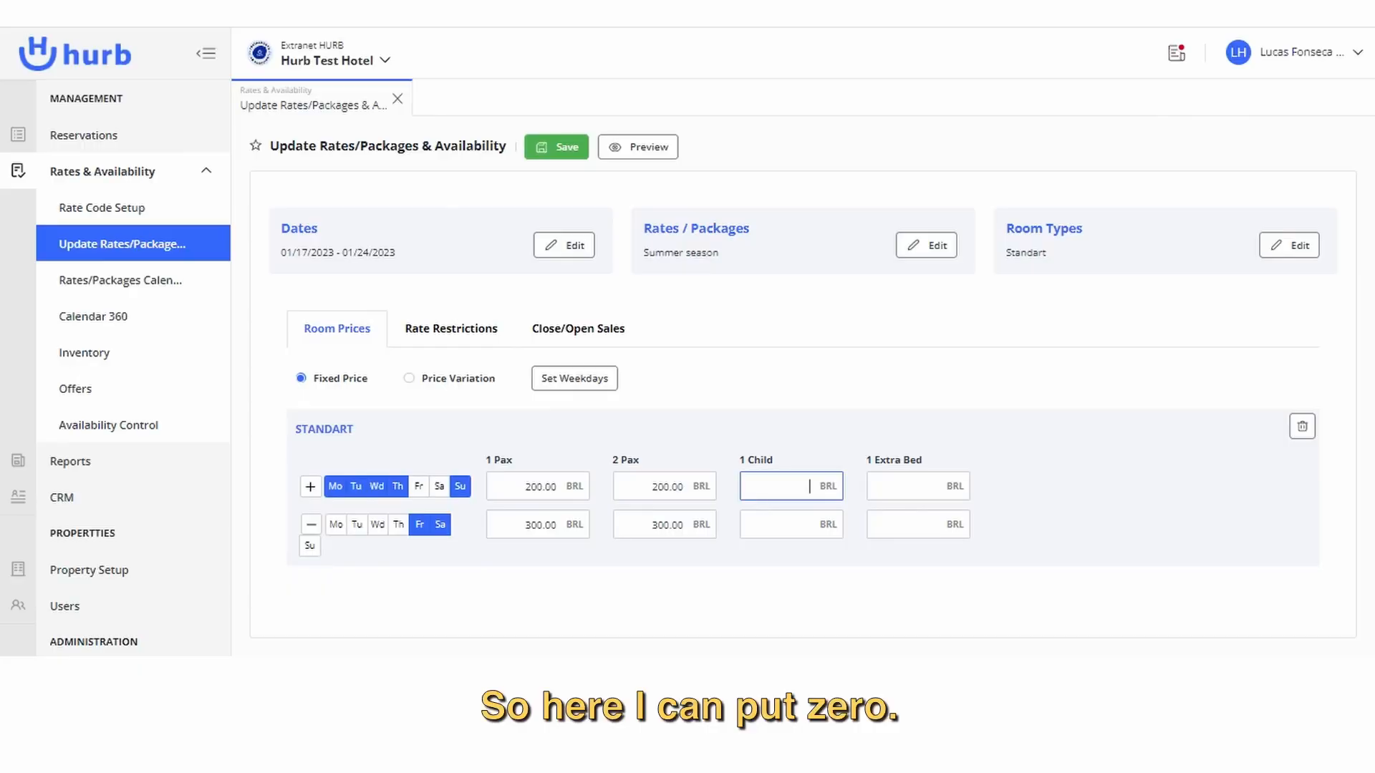
Enter 0 as the 1 Child price in the Standart room's Sunday-to-Thursday row.
{"action": "type", "text": "0"}
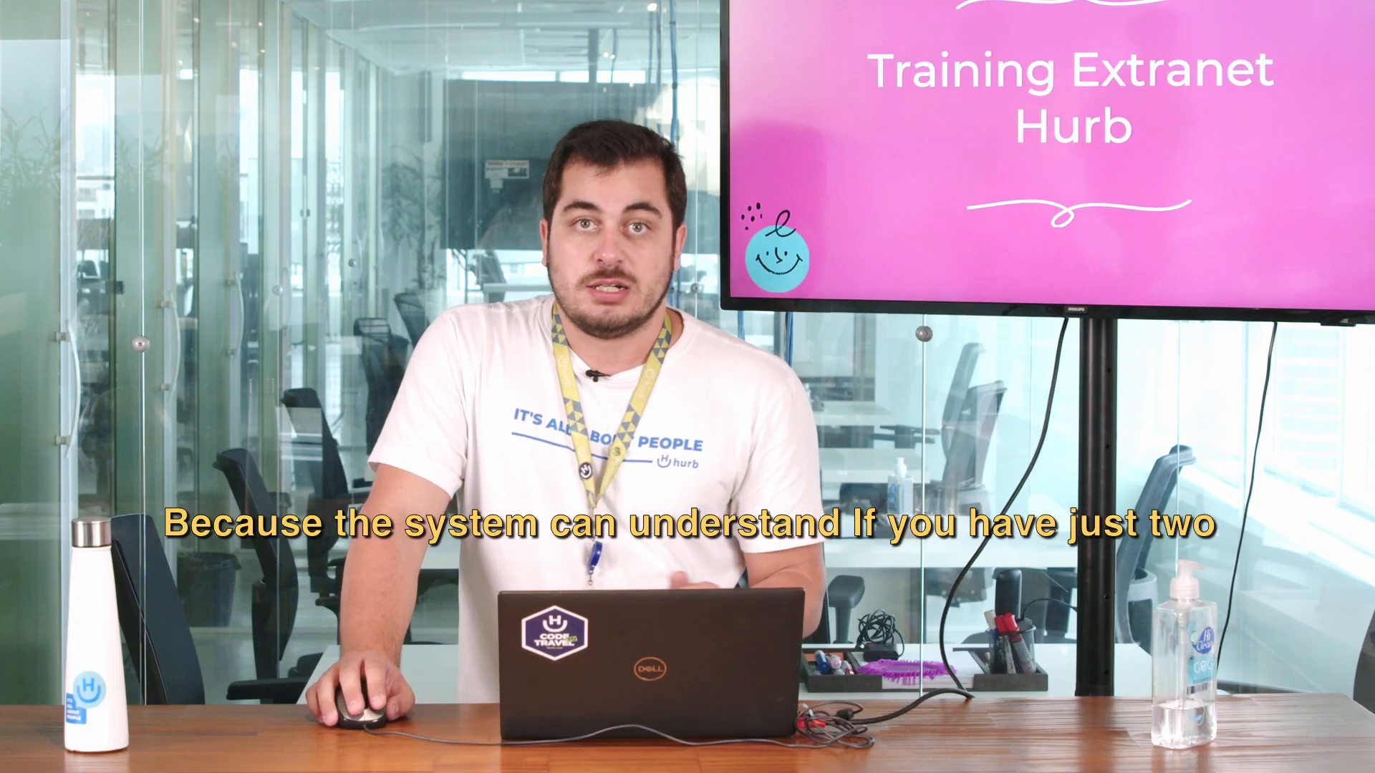